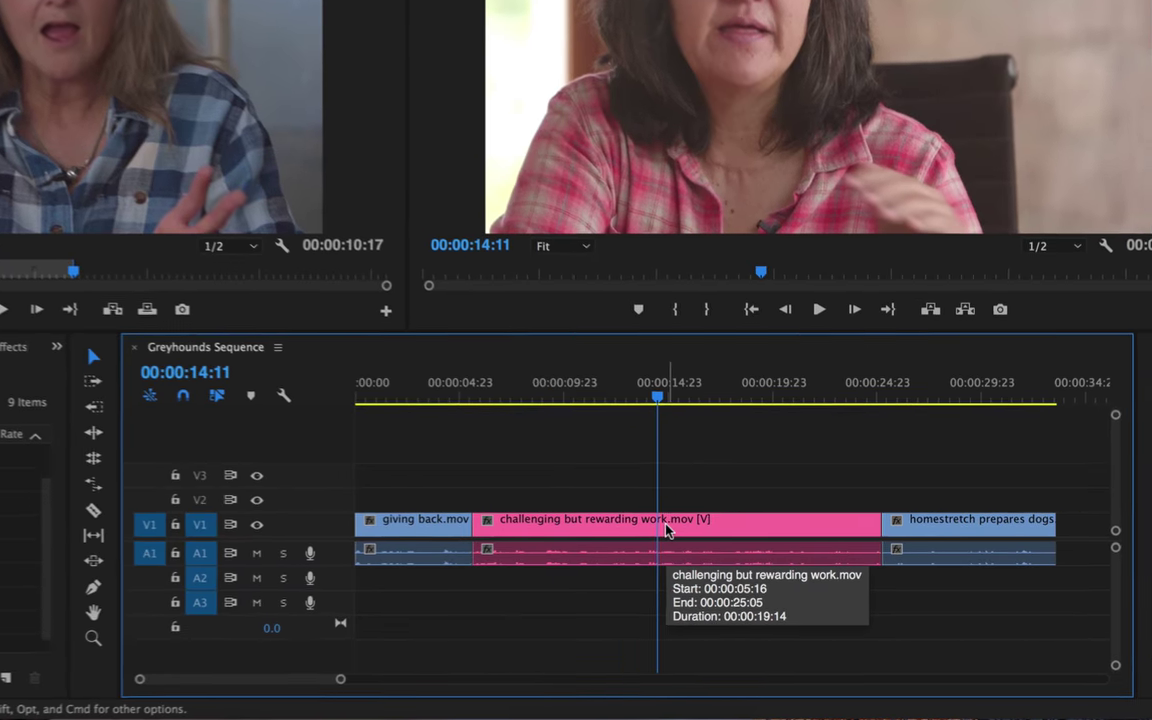
Delete challenging but rewarding work.mov from the Greyhounds Sequence and ripple-delete the gap it leaves
{"action": "left_click", "coordinate": [725, 538]}
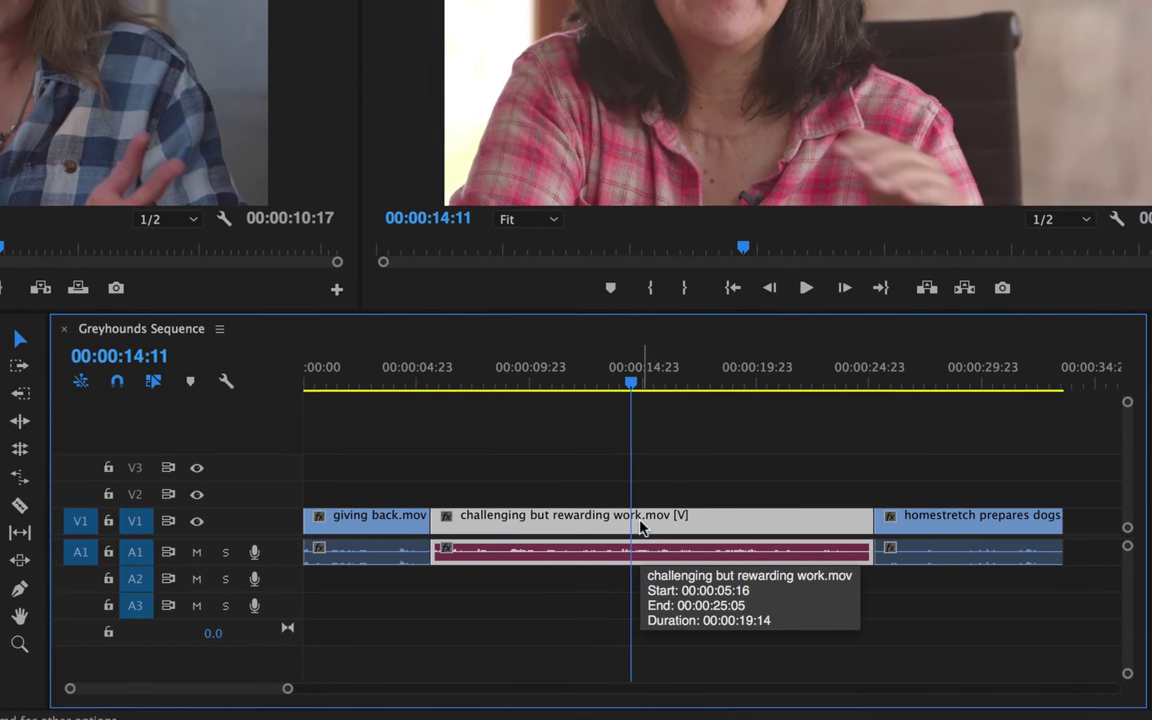
{"action": "key", "text": "Delete"}
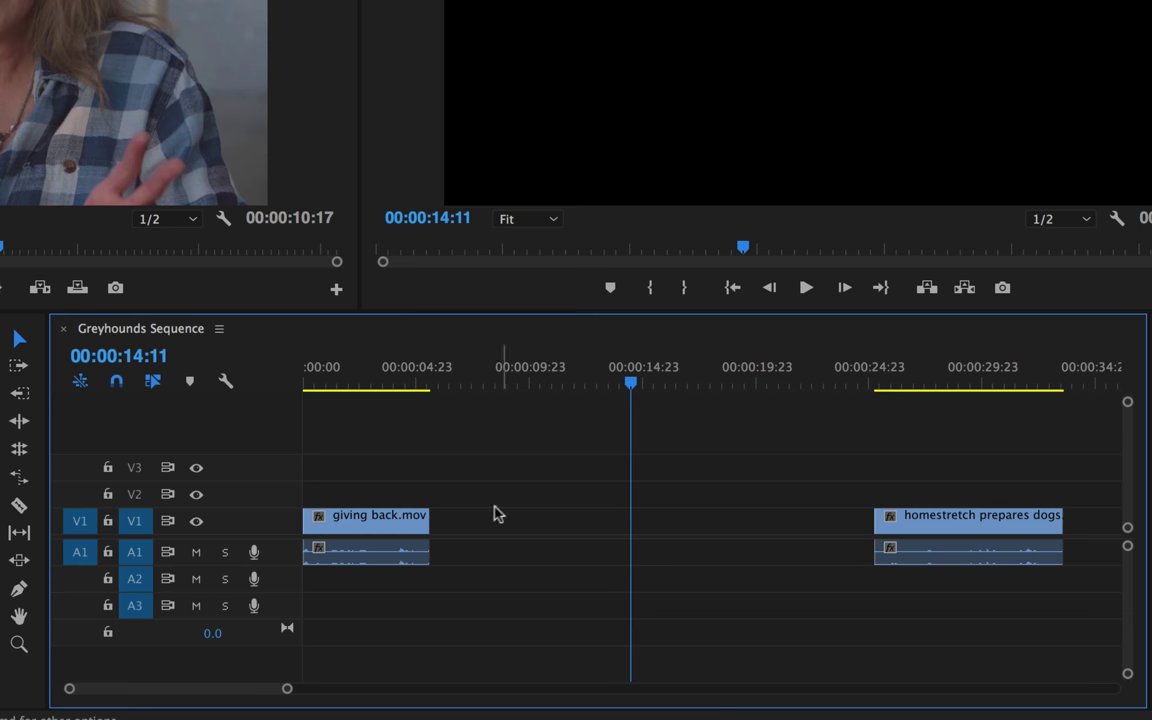
{"action": "right_click", "coordinate": [610, 531]}
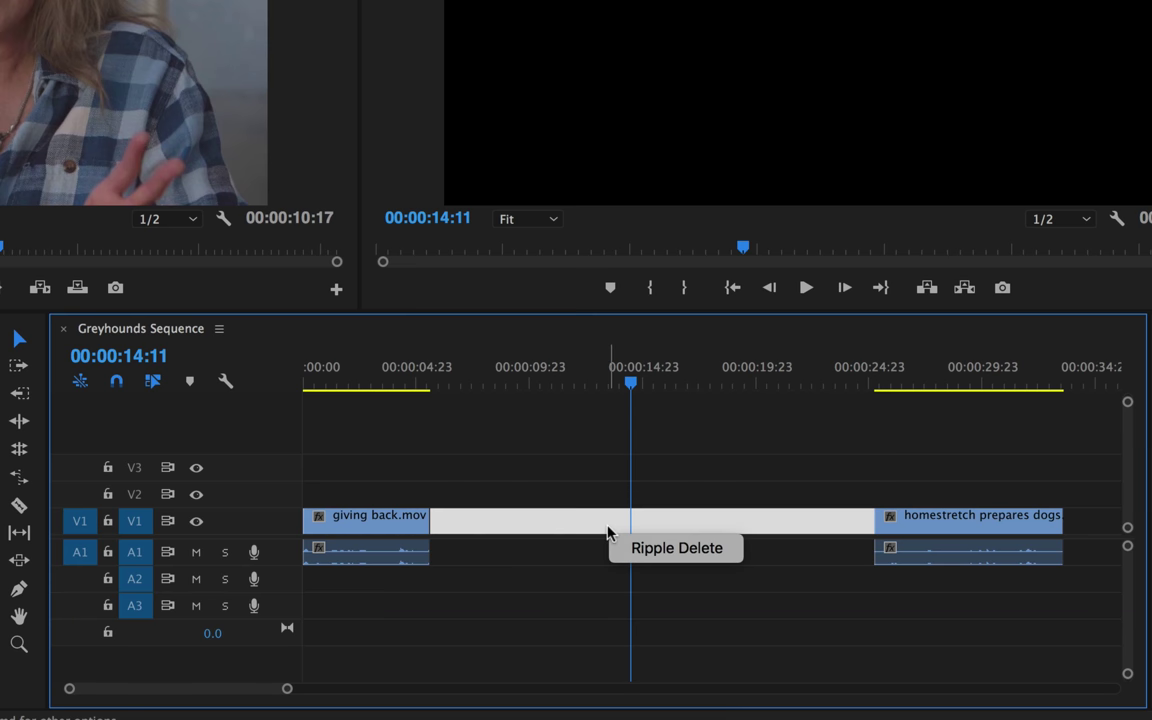
{"action": "left_click", "coordinate": [673, 549]}
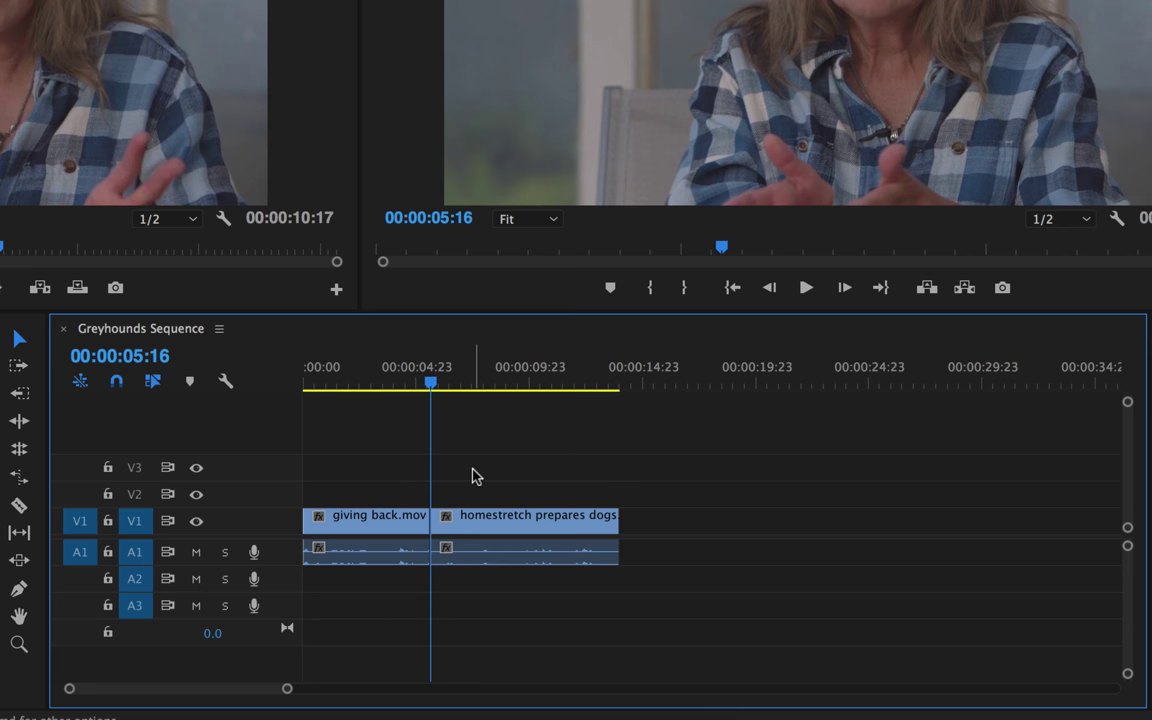
Undo the deletion, ripple-delete the middle clip with Opt+Delete, then undo again to restore it
{"action": "key", "text": "super+z"}
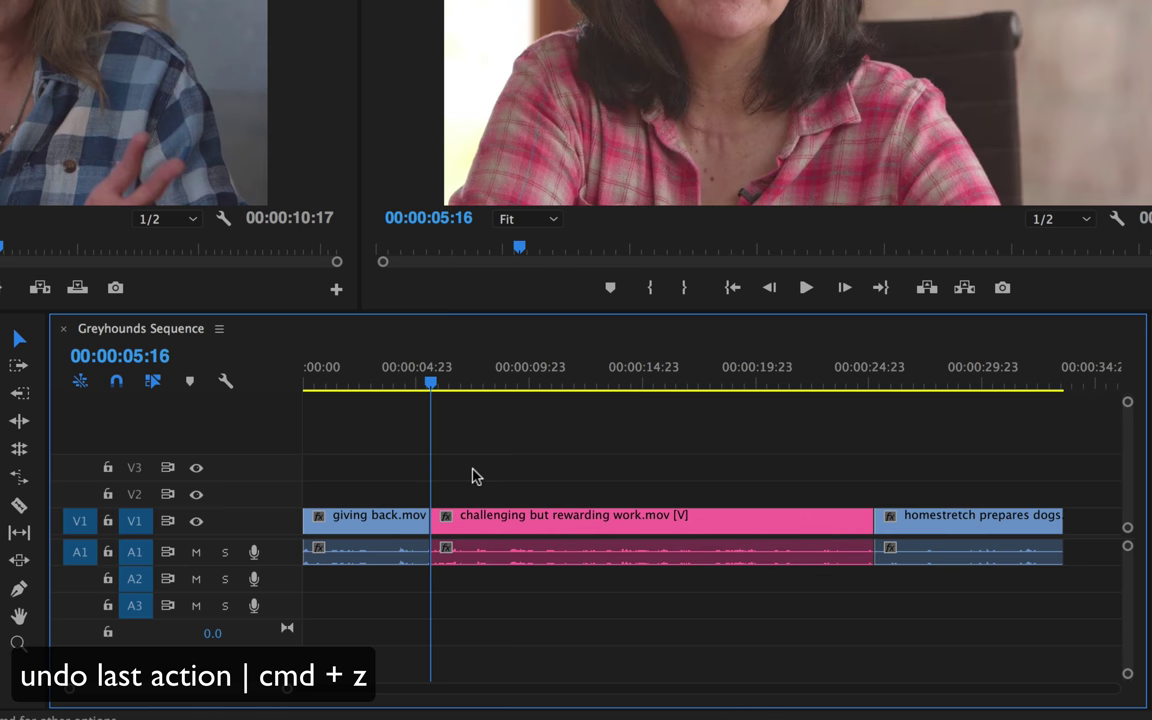
{"action": "left_click", "coordinate": [621, 531]}
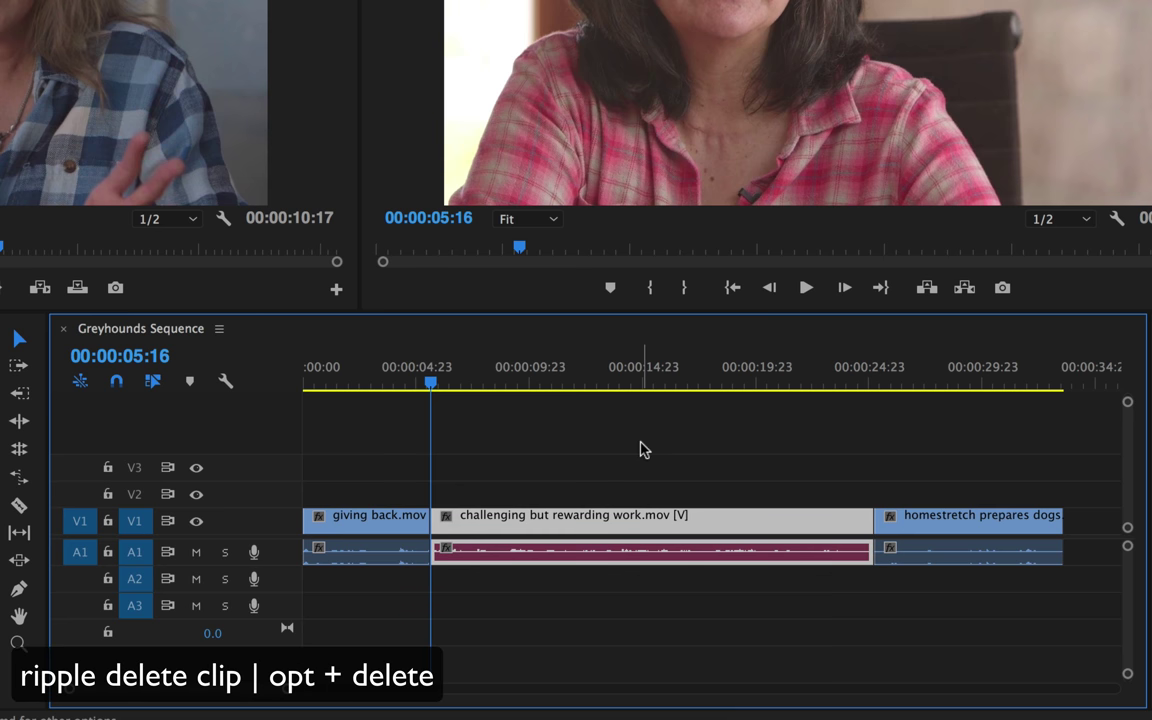
{"action": "key", "text": "alt+Delete"}
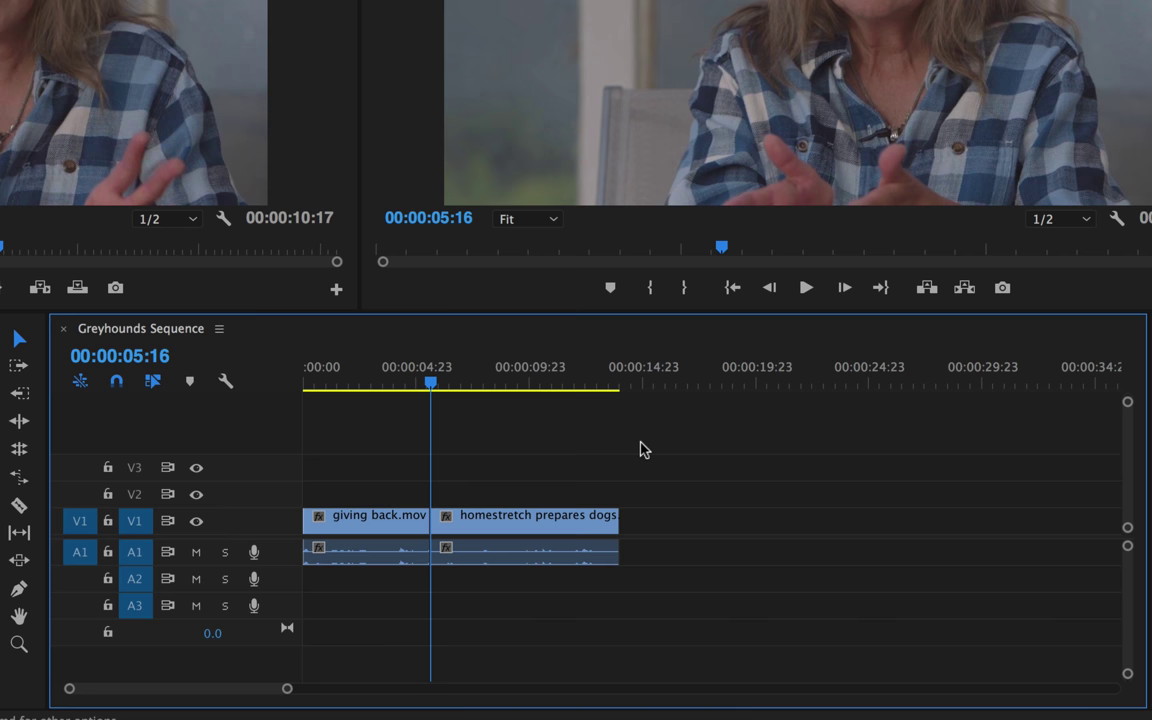
{"action": "key", "text": "super+z"}
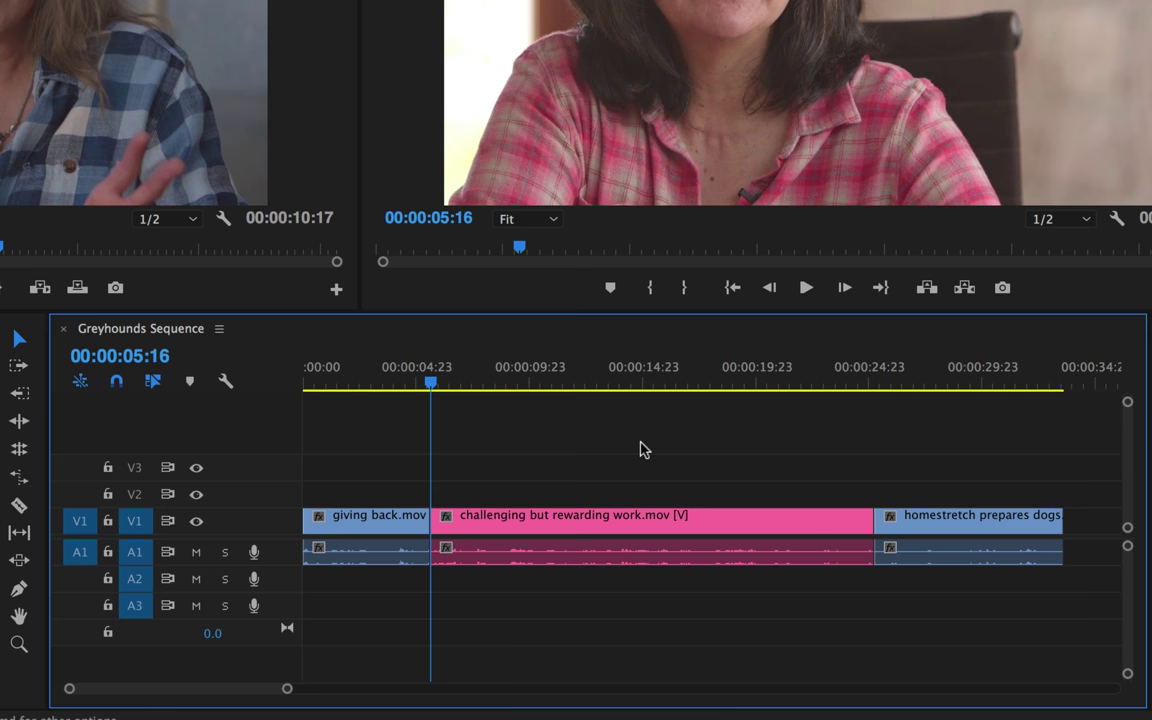
Zoom the timeline in near 23s and play from 00:00:21:20 into the next clip
{"action": "left_click", "coordinate": [838, 381]}
{"action": "key", "text": "equal"}
{"action": "key", "text": "equal"}
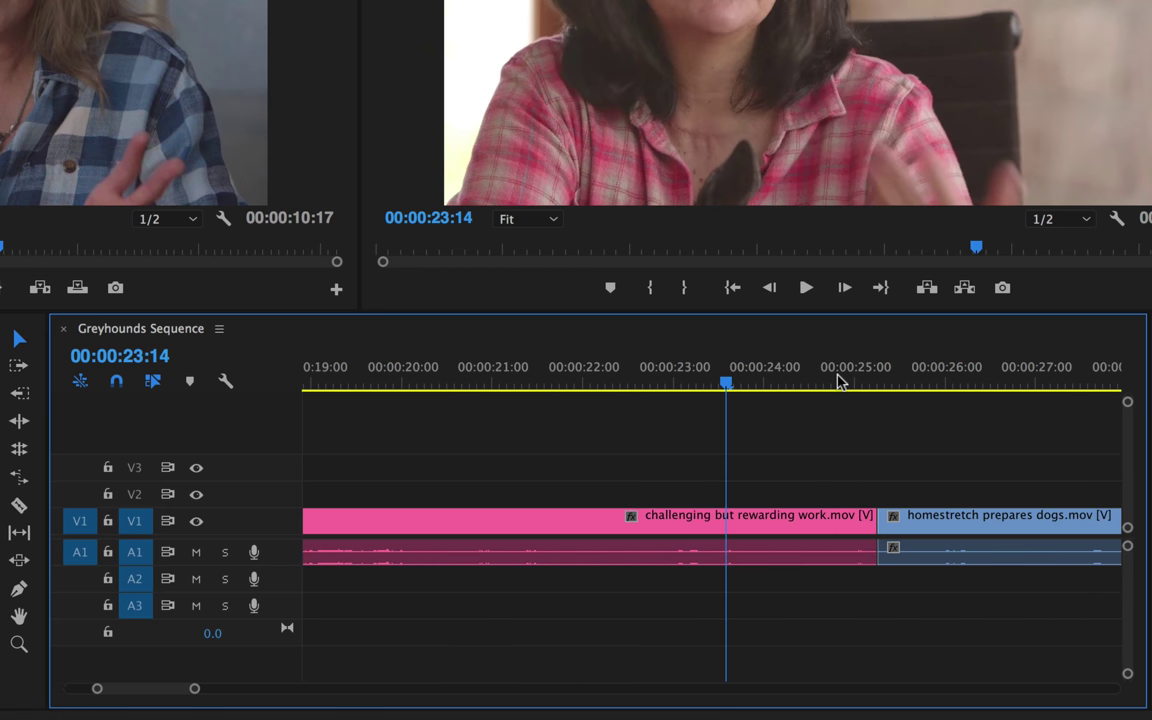
{"action": "key", "text": "equal"}
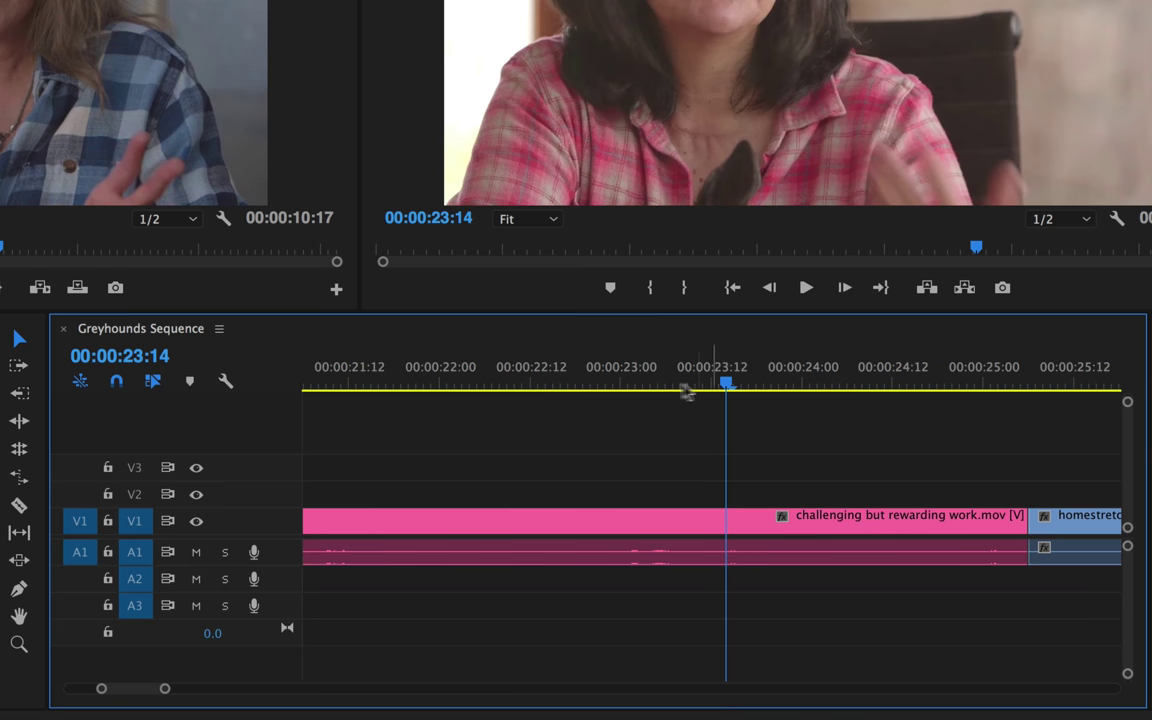
{"action": "left_click", "coordinate": [410, 388]}
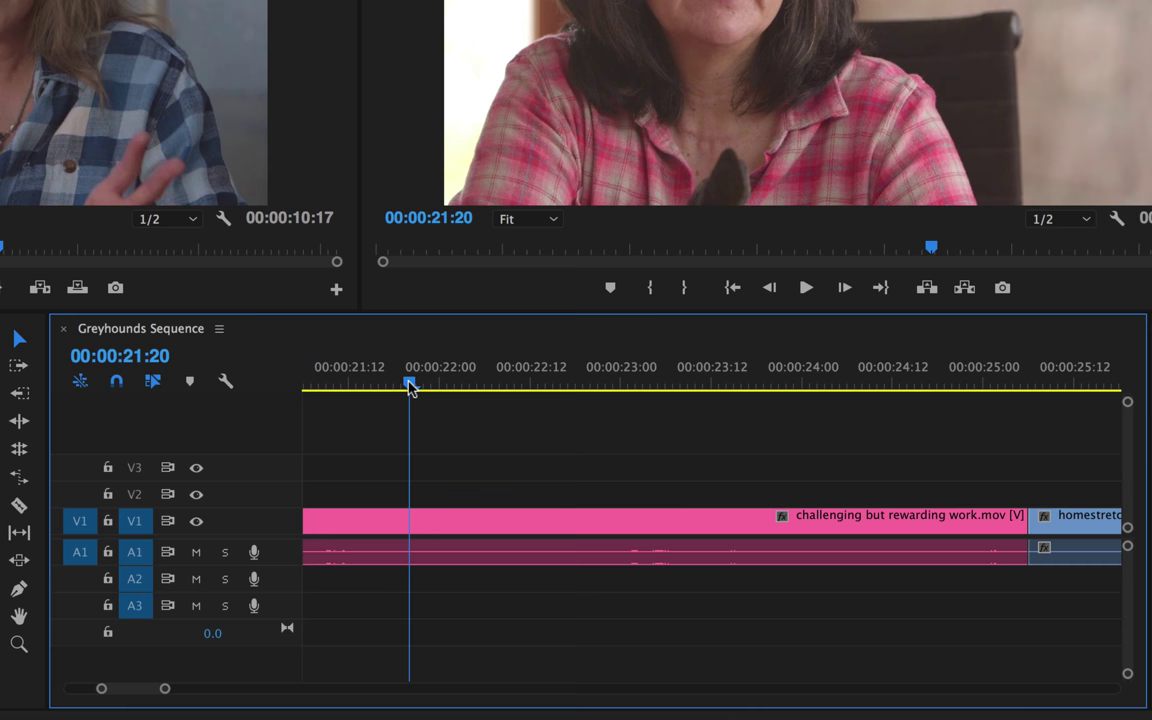
{"action": "key", "text": "space"}
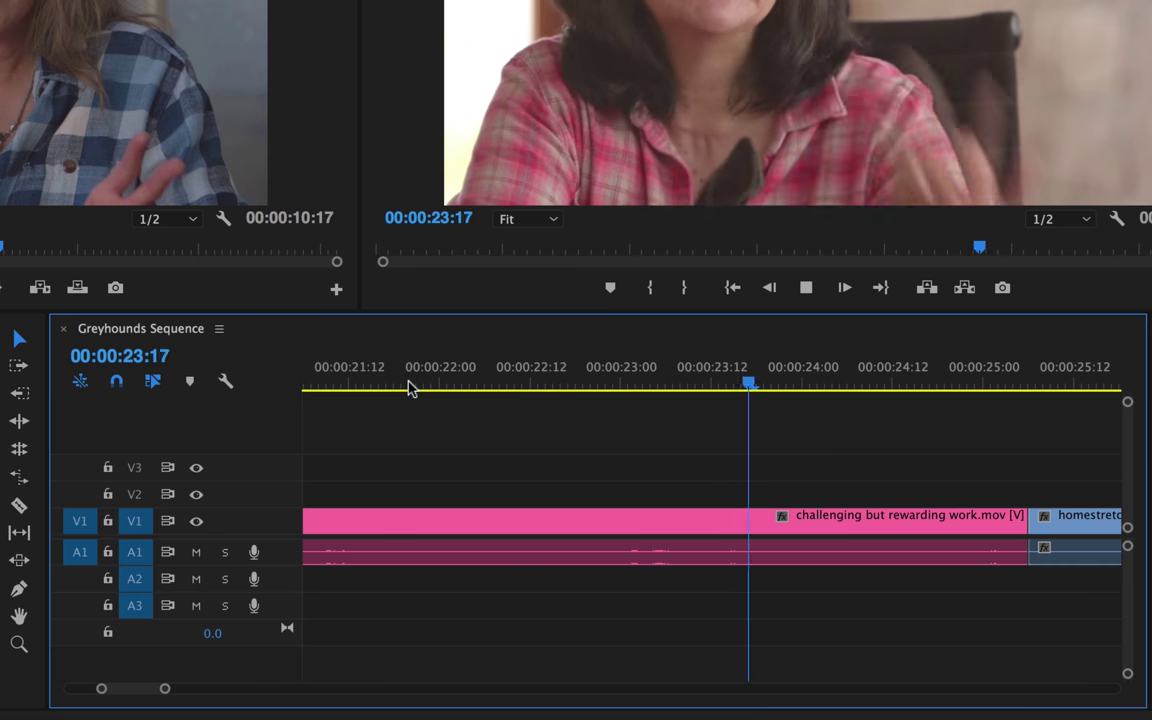
{"action": "key", "text": "space"}
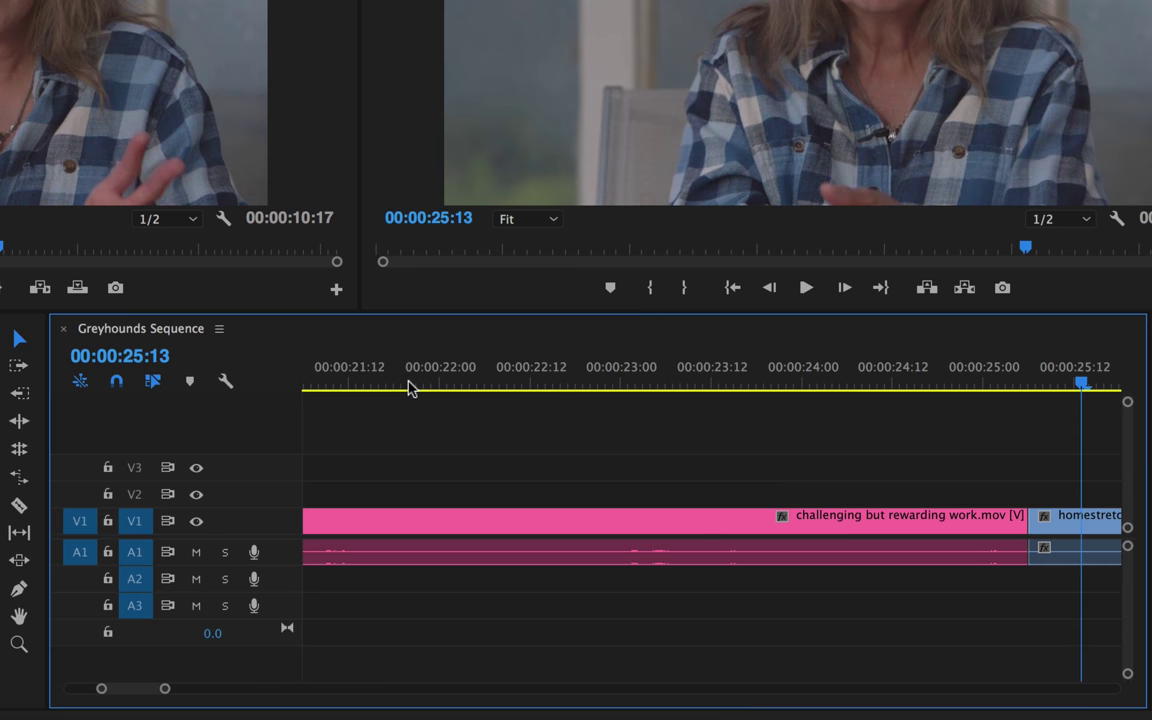
Zoom out one step and play from 00:00:19:03, stopping at 00:00:25:13
{"action": "key", "text": "minus"}
{"action": "left_click", "coordinate": [322, 388]}
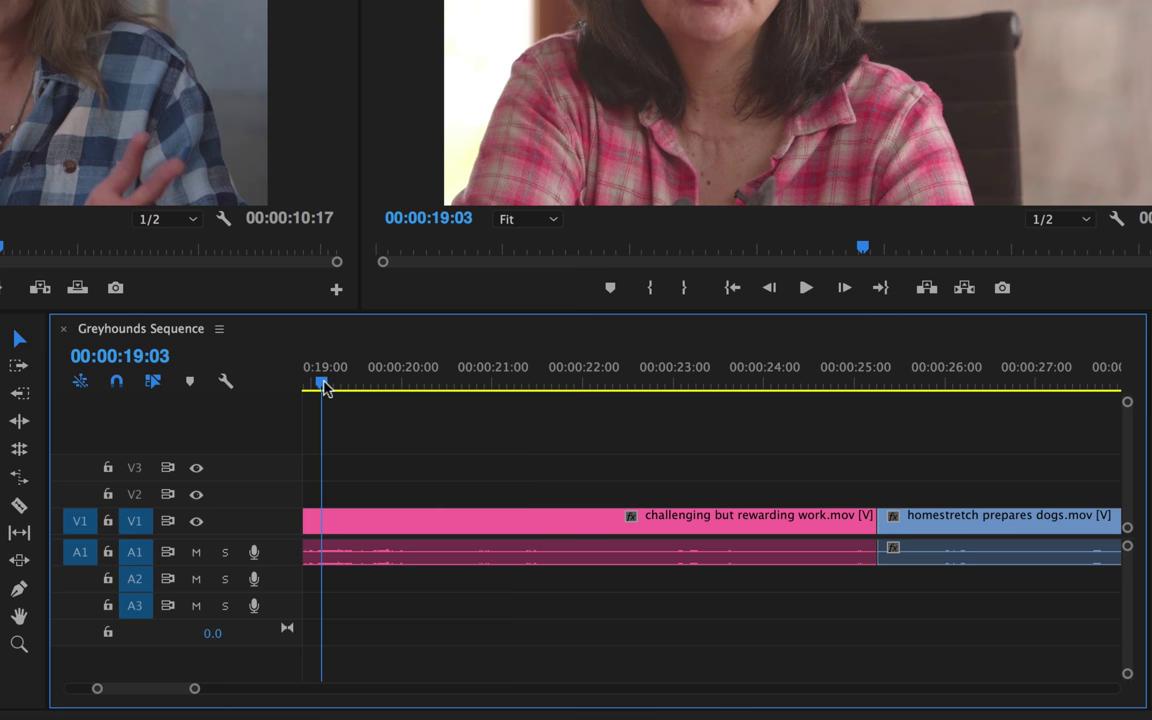
{"action": "key", "text": "space"}
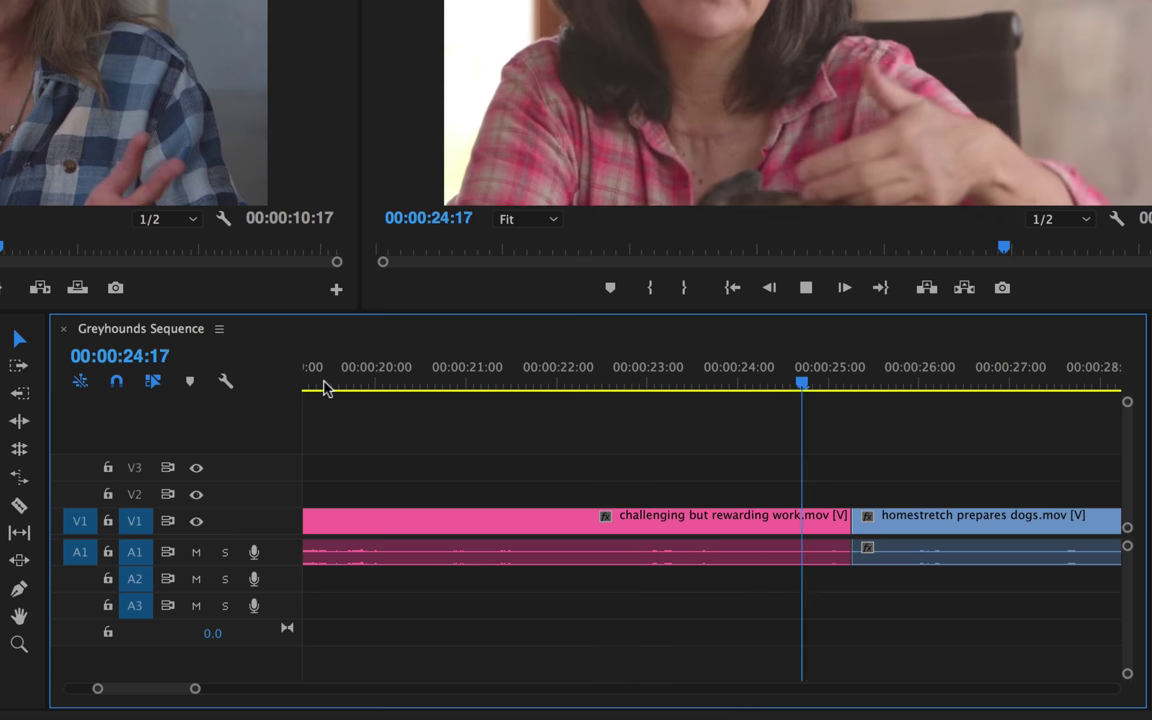
{"action": "key", "text": "space"}
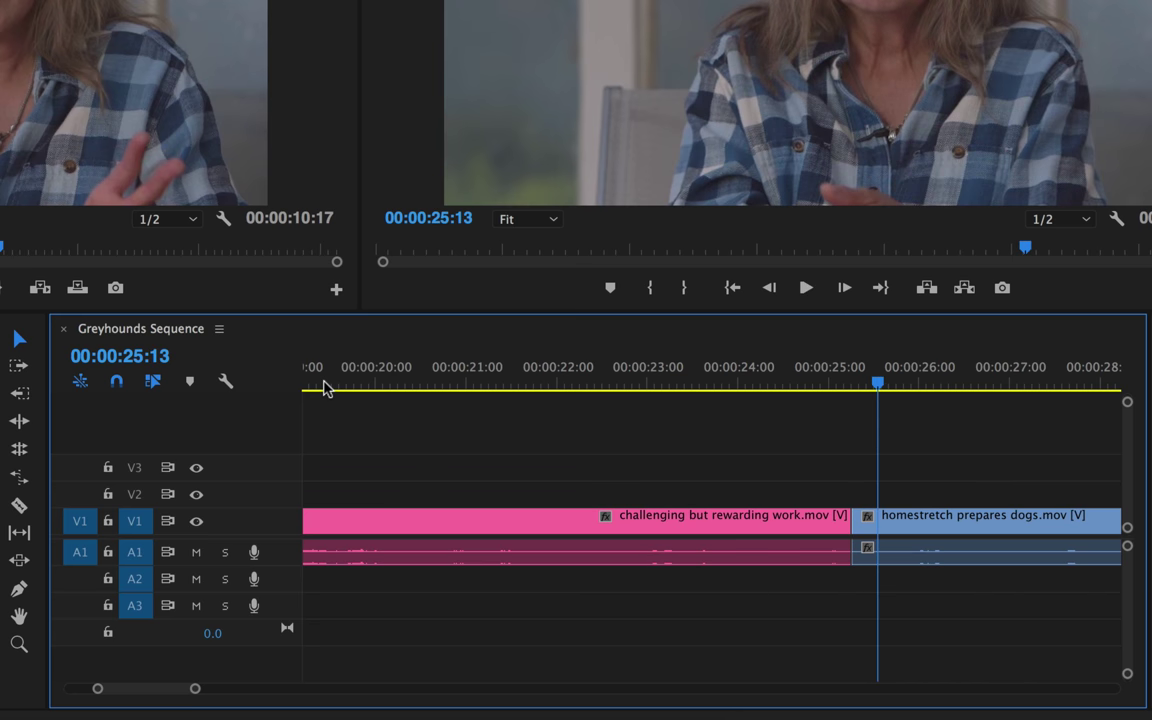
{"action": "scroll", "coordinate": [416, 406], "scroll_direction": "up", "scroll_amount": 3}
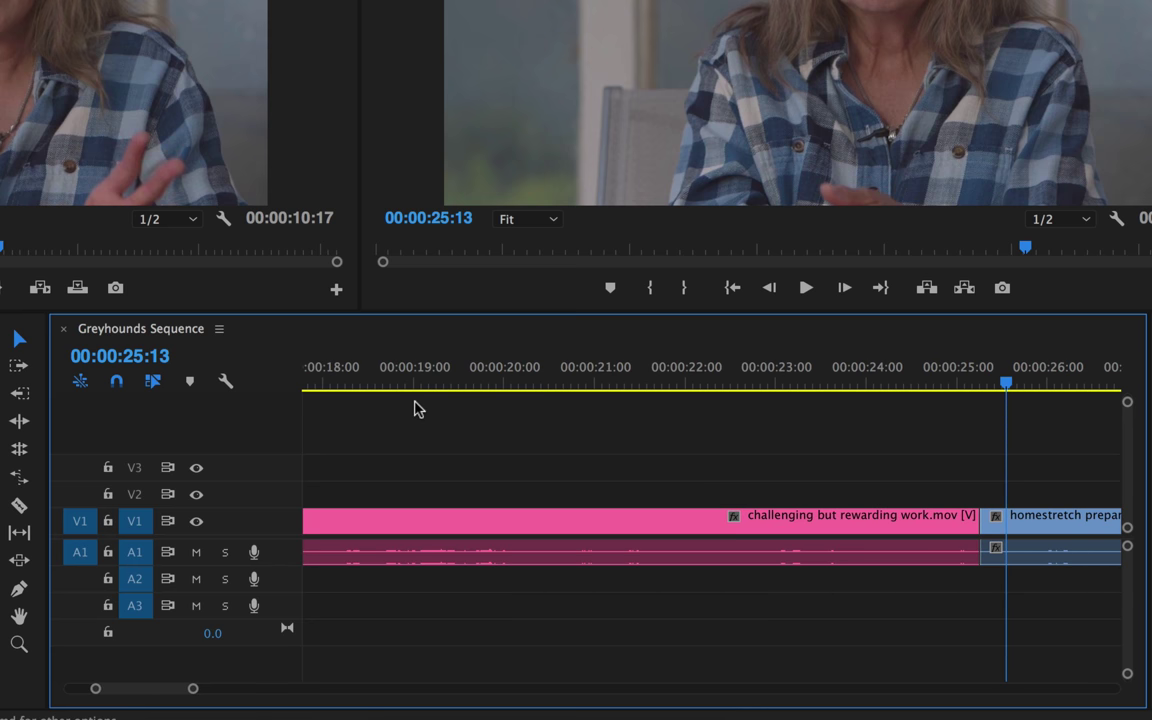
Preview the middle clip from around 00:00:17:22, stopping at 00:00:20:06
{"action": "left_click", "coordinate": [360, 380]}
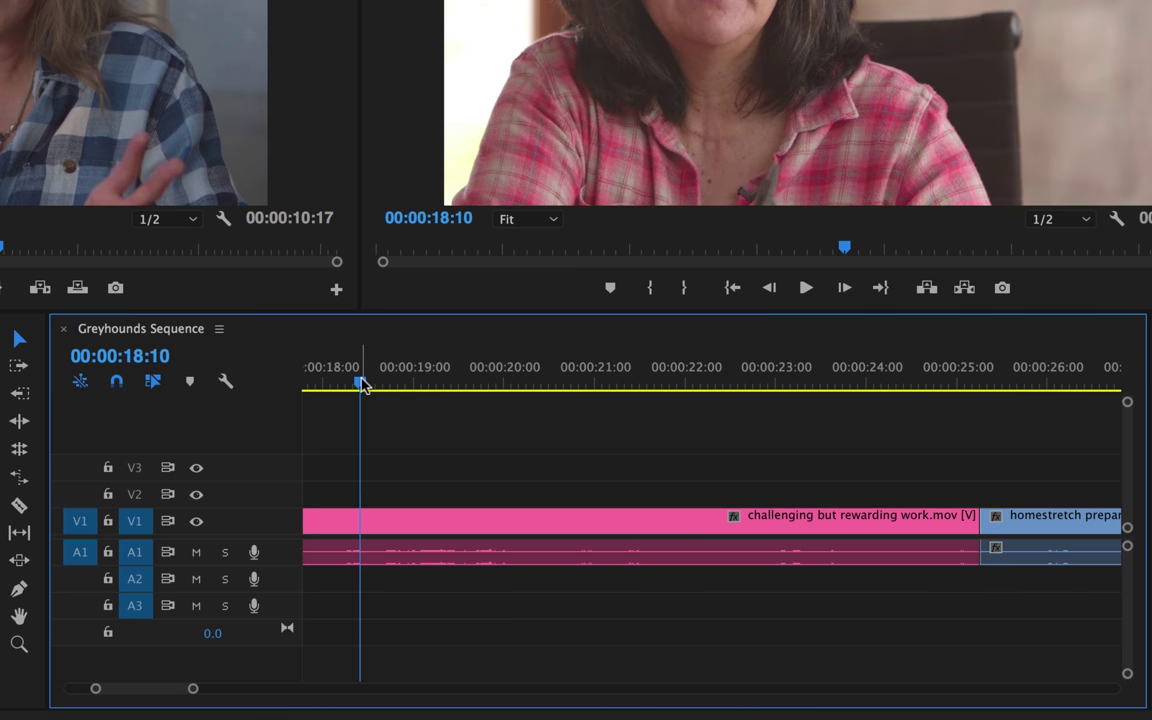
{"action": "left_click_drag", "start_coordinate": [363, 385], "coordinate": [316, 386]}
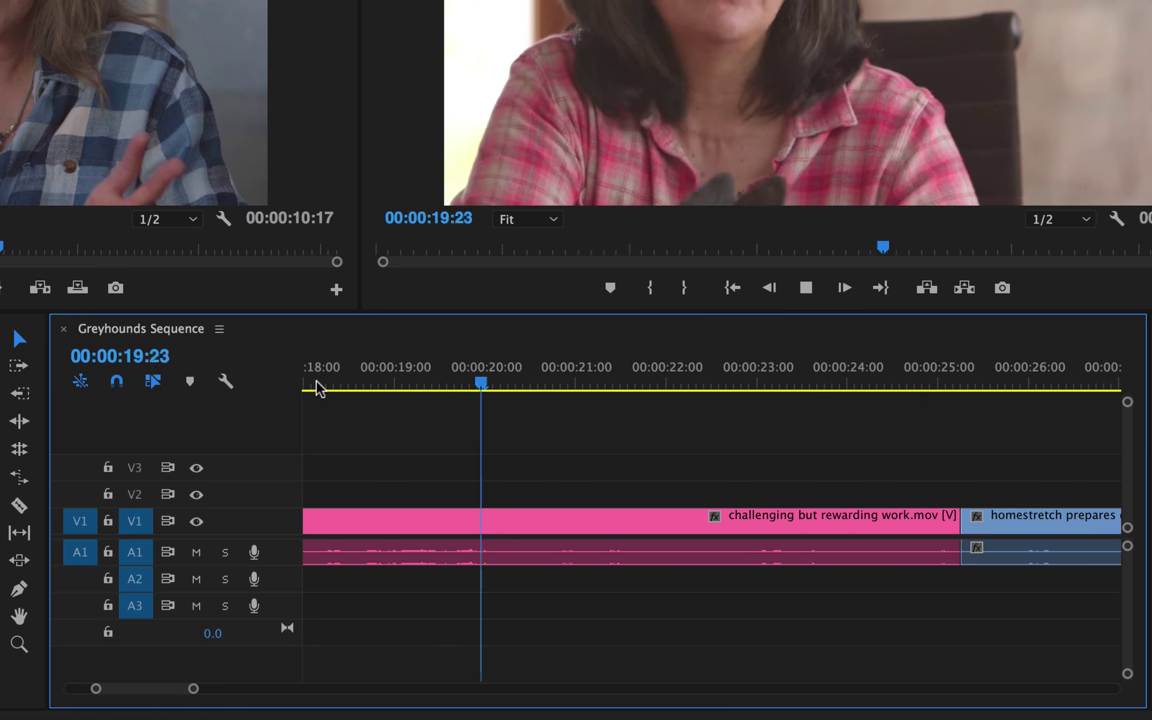
{"action": "key", "text": "space"}
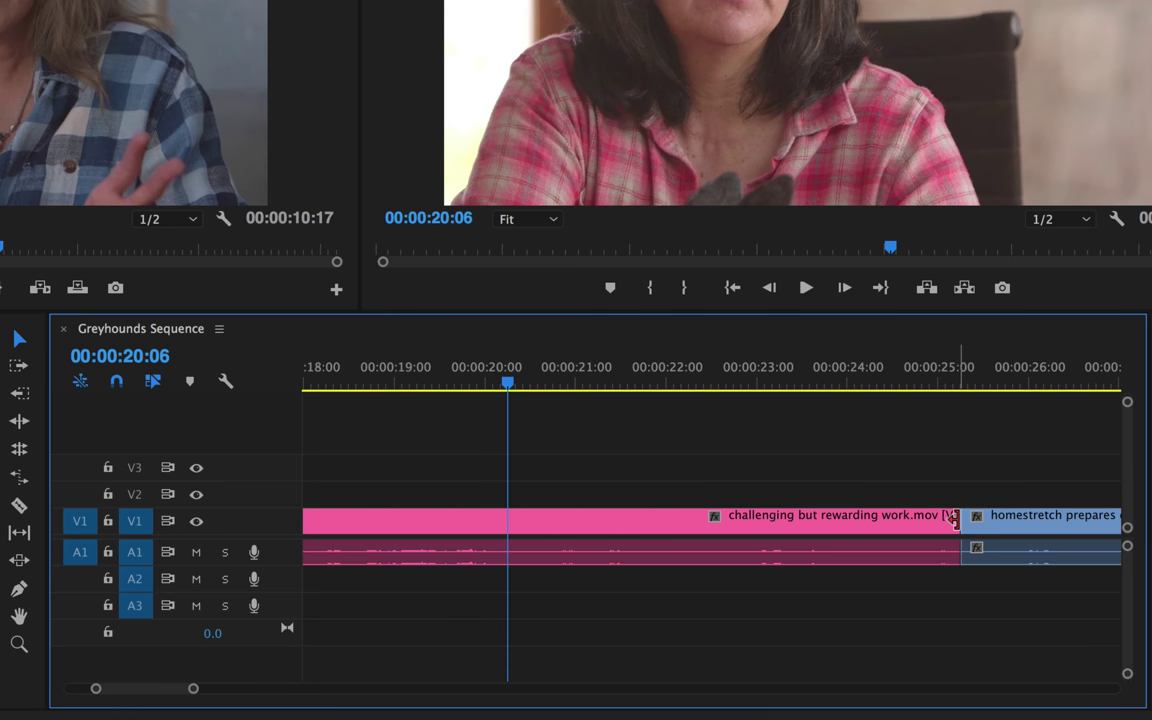
Trim the end of the middle clip shorter and play back across the join
{"action": "left_click_drag", "start_coordinate": [953, 518], "coordinate": [507, 522]}
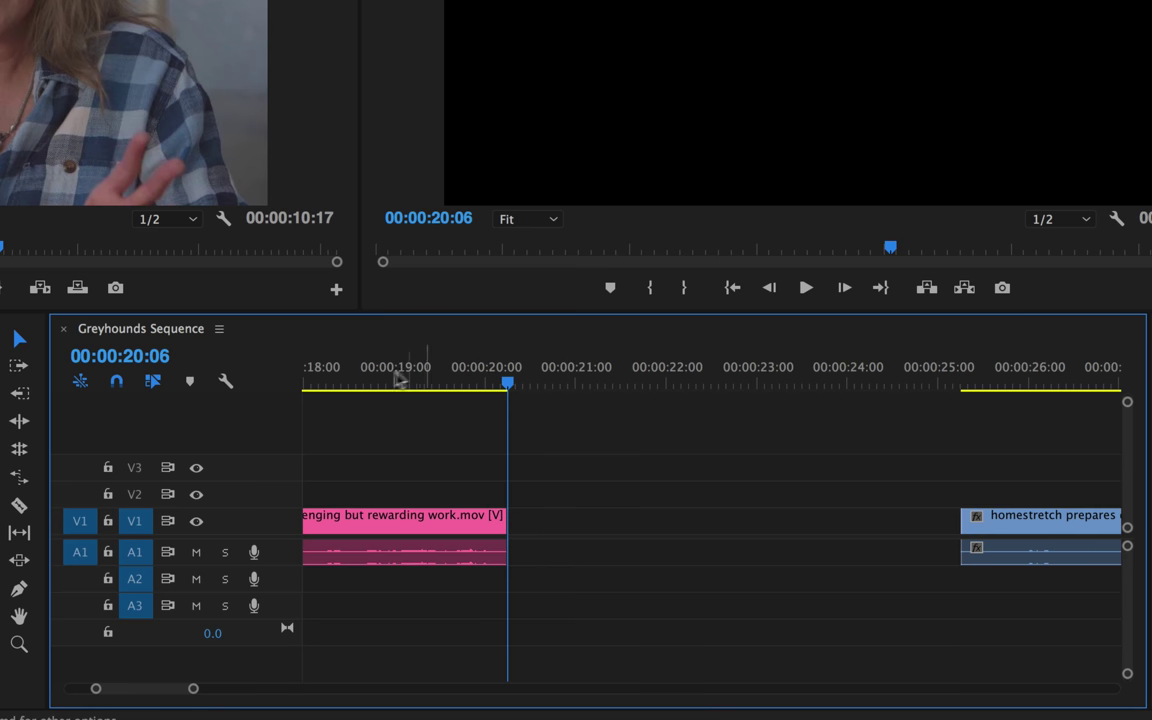
{"action": "left_click", "coordinate": [333, 379]}
{"action": "key", "text": "space"}
{"action": "scroll", "coordinate": [336, 383], "scroll_direction": "up", "scroll_amount": 5}
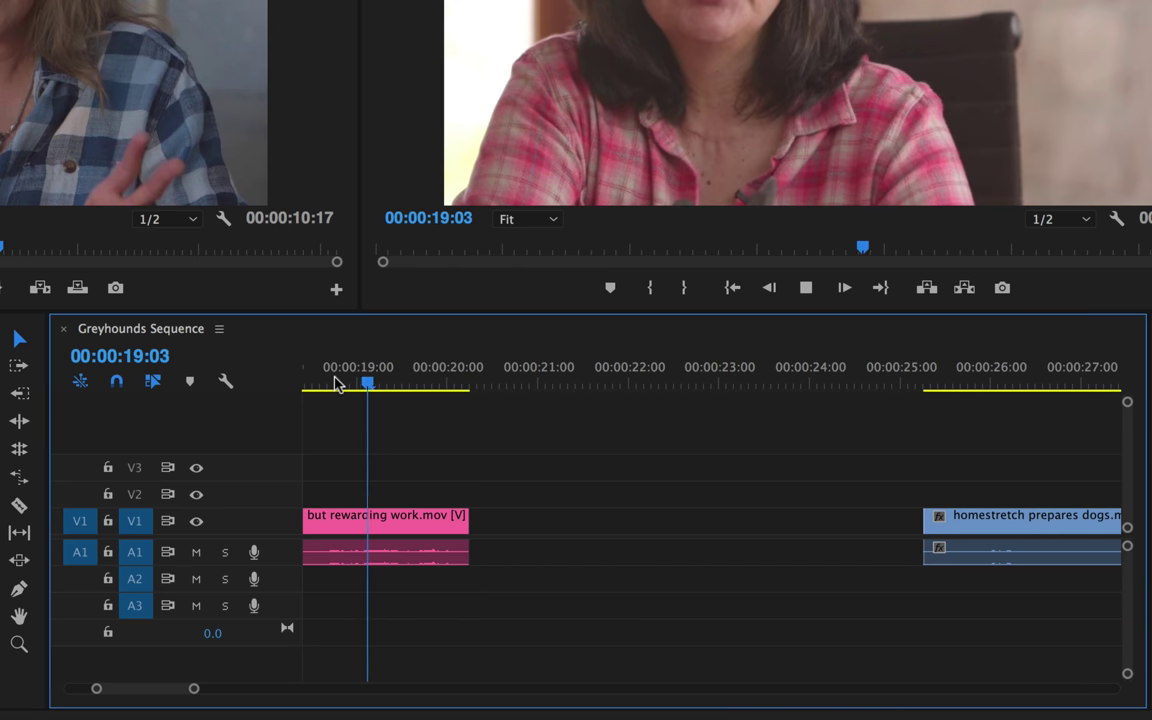
{"action": "key", "text": "space"}
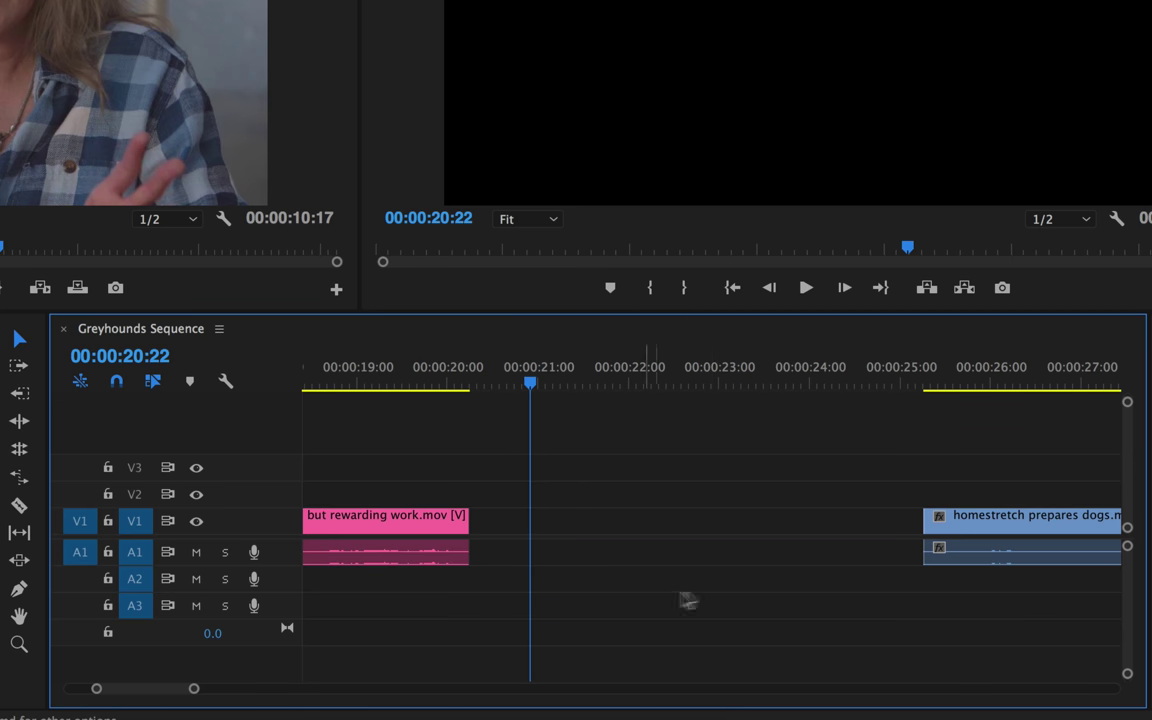
Ripple-delete the gap after the middle clip, then undo the trim and gap removal
{"action": "right_click", "coordinate": [668, 527]}
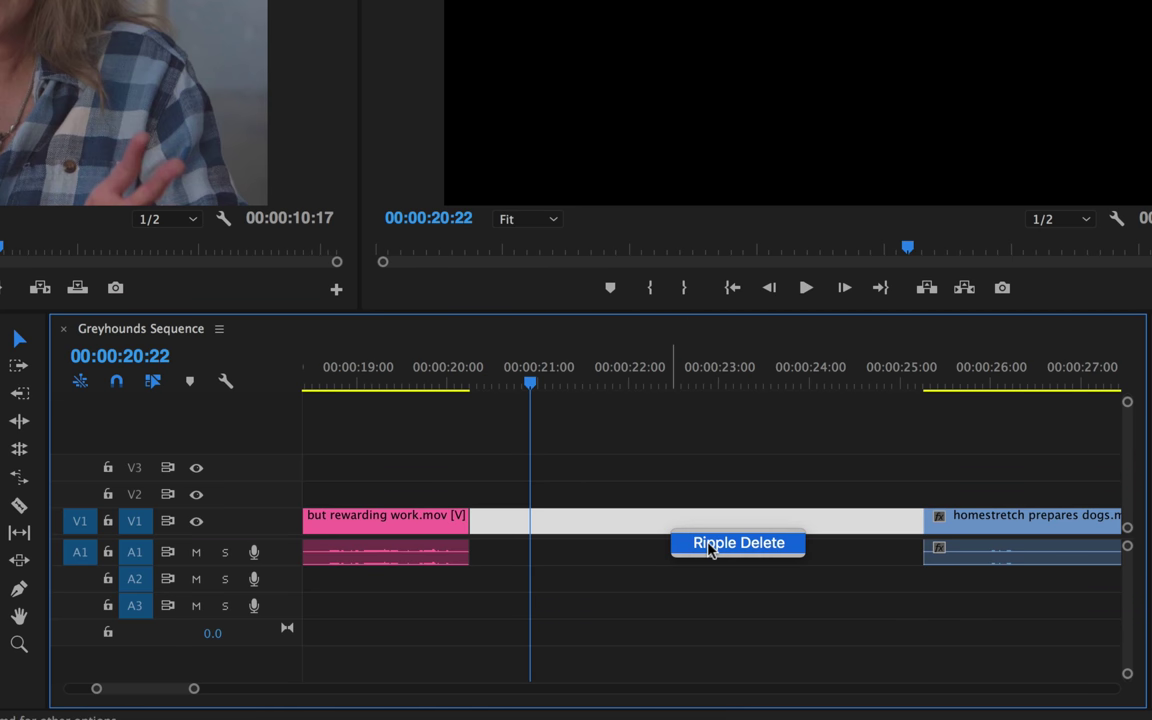
{"action": "left_click", "coordinate": [700, 542]}
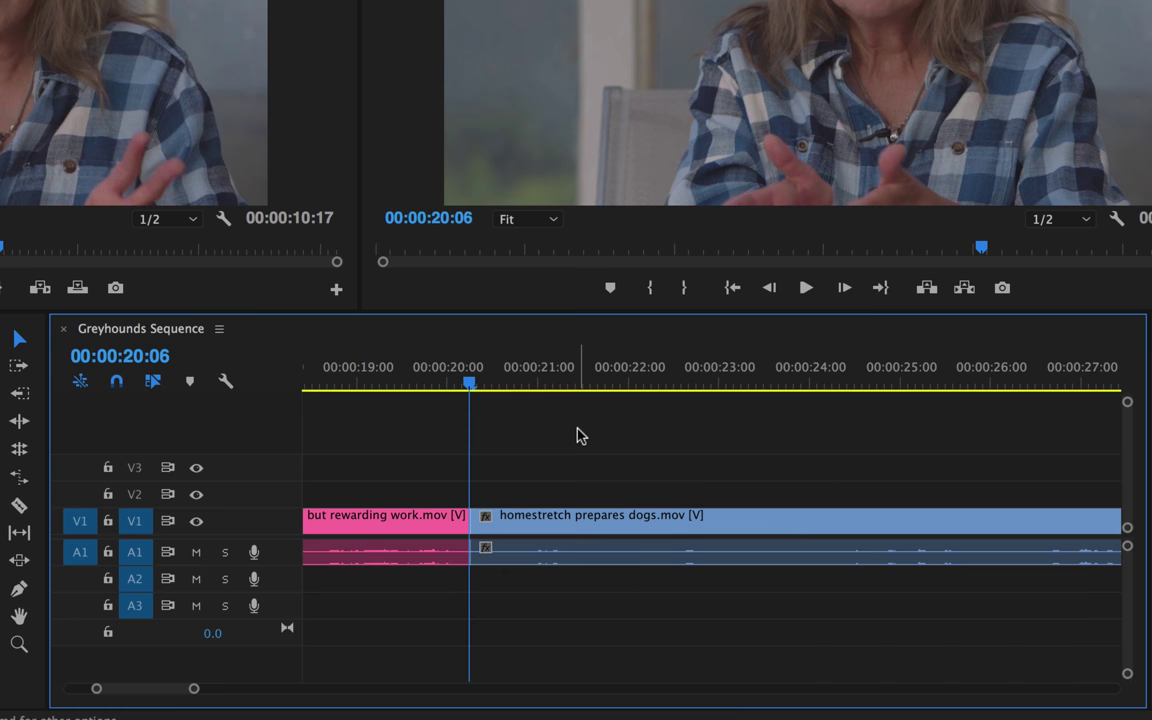
{"action": "key", "text": "super+z"}
{"action": "key", "text": "super+z"}
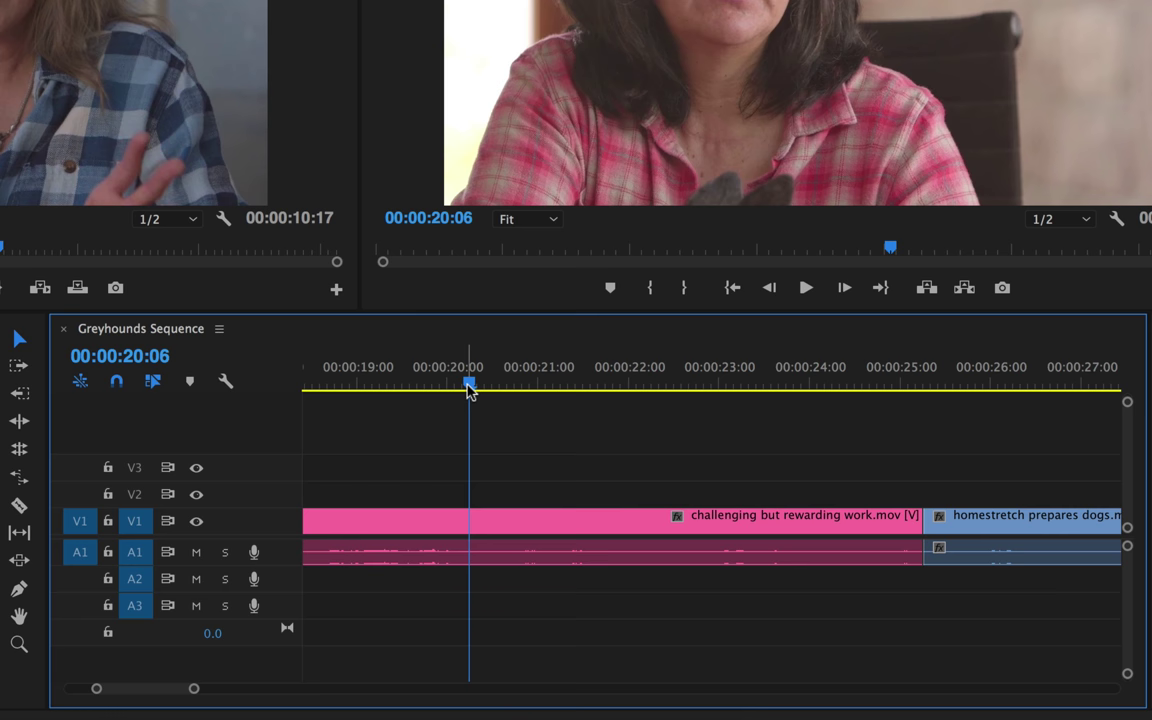
Play the clip ending from 00:00:19:10, then ripple-trim its out point back about three seconds to 00:00:20:04
{"action": "left_click_drag", "start_coordinate": [470, 390], "coordinate": [393, 391]}
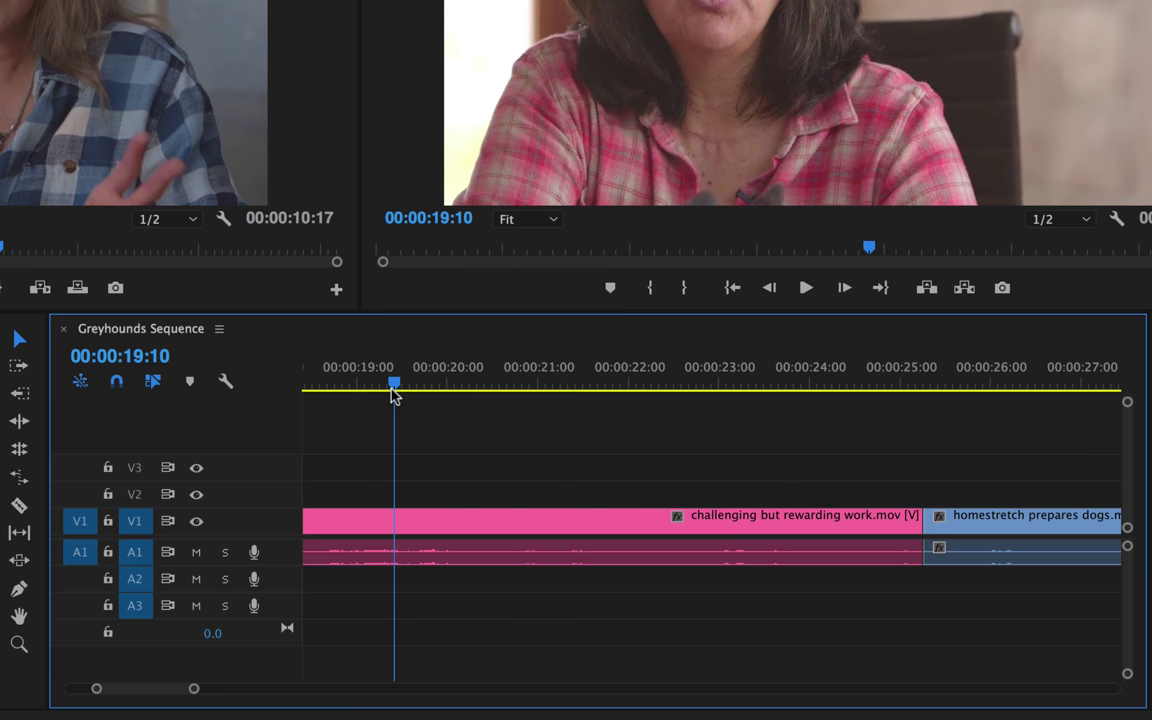
{"action": "key", "text": "space"}
{"action": "key", "text": "space"}
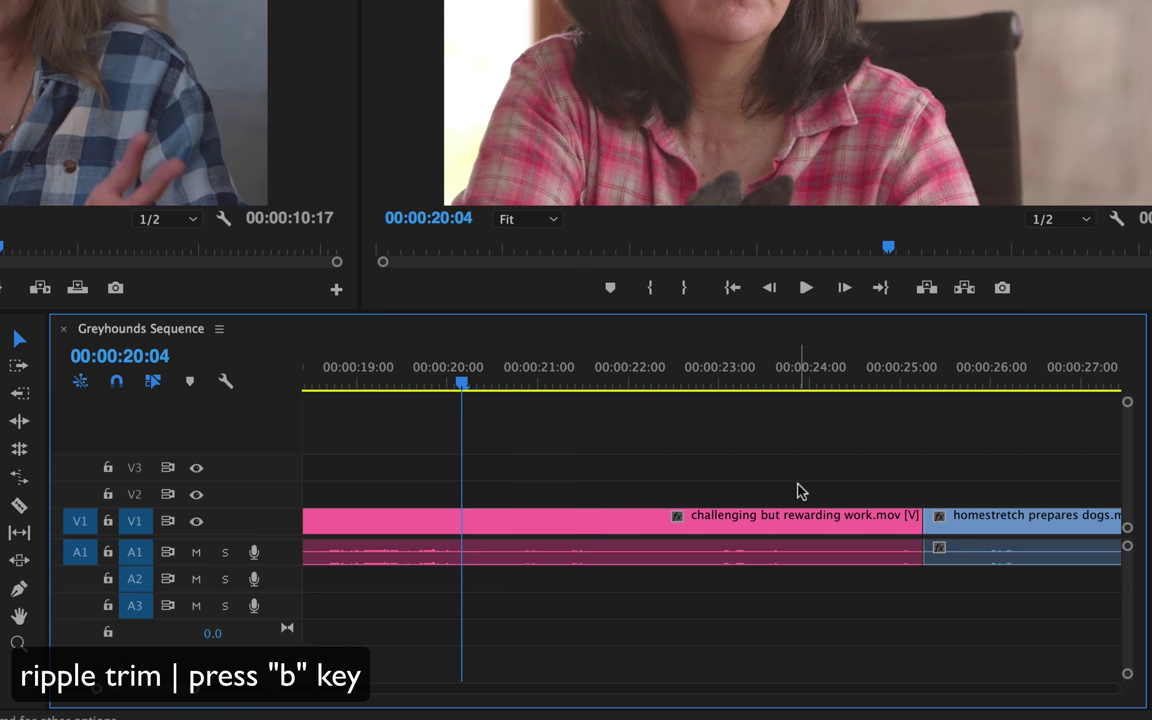
{"action": "key", "text": "b"}
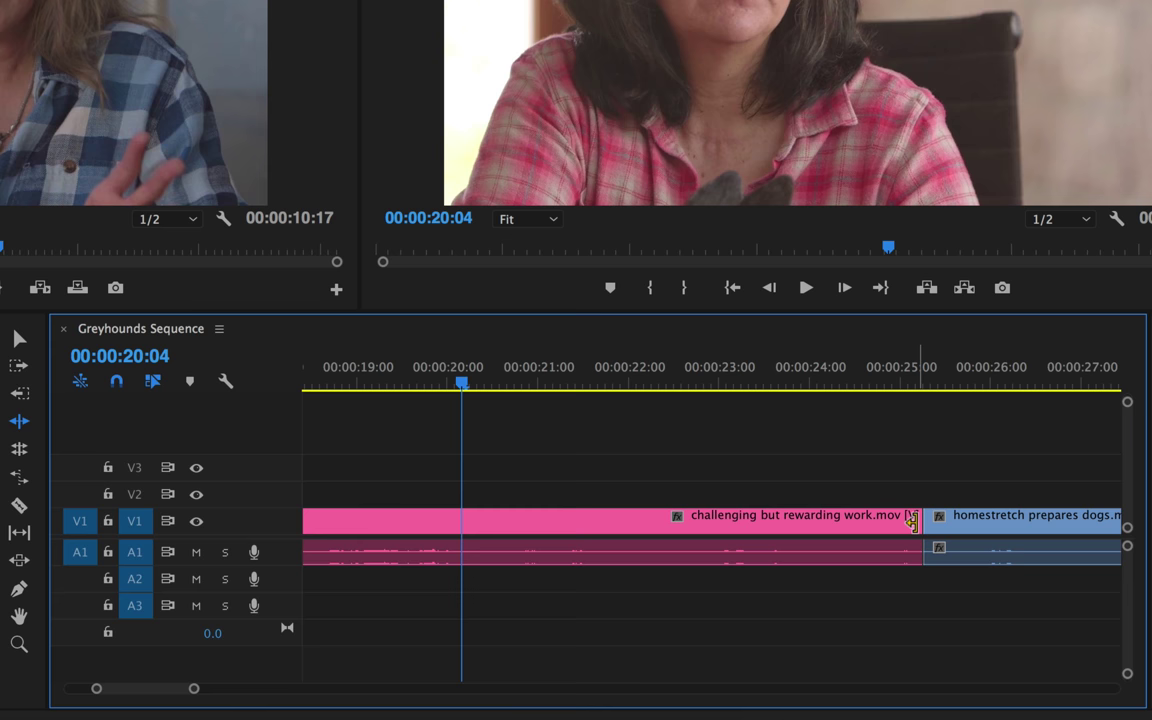
{"action": "left_click_drag", "start_coordinate": [912, 520], "coordinate": [460, 532]}
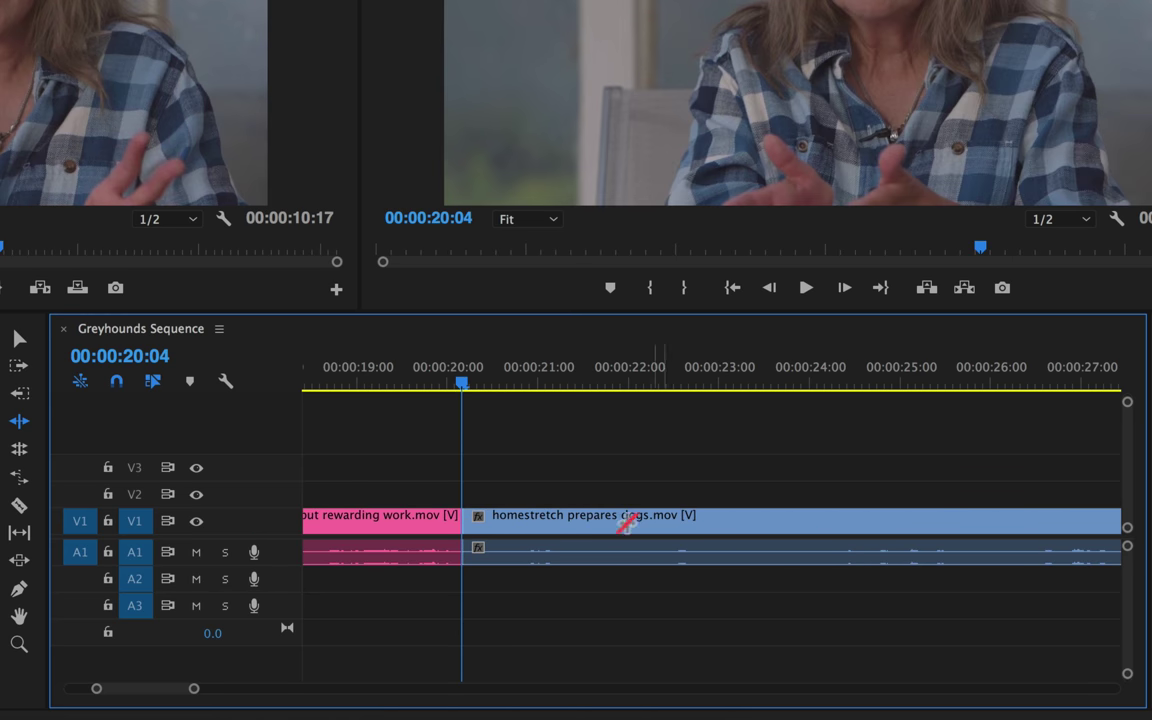
Play back the trimmed join from 00:00:18:20 and fit the whole sequence in the timeline
{"action": "left_click", "coordinate": [343, 387]}
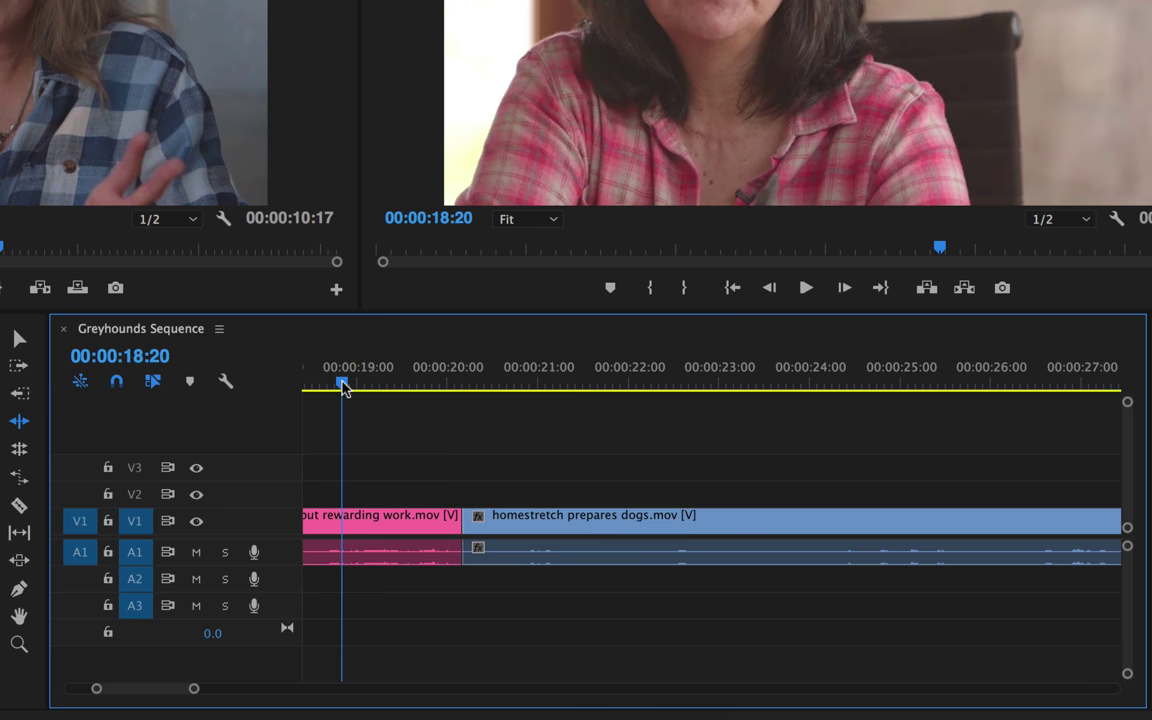
{"action": "key", "text": "space"}
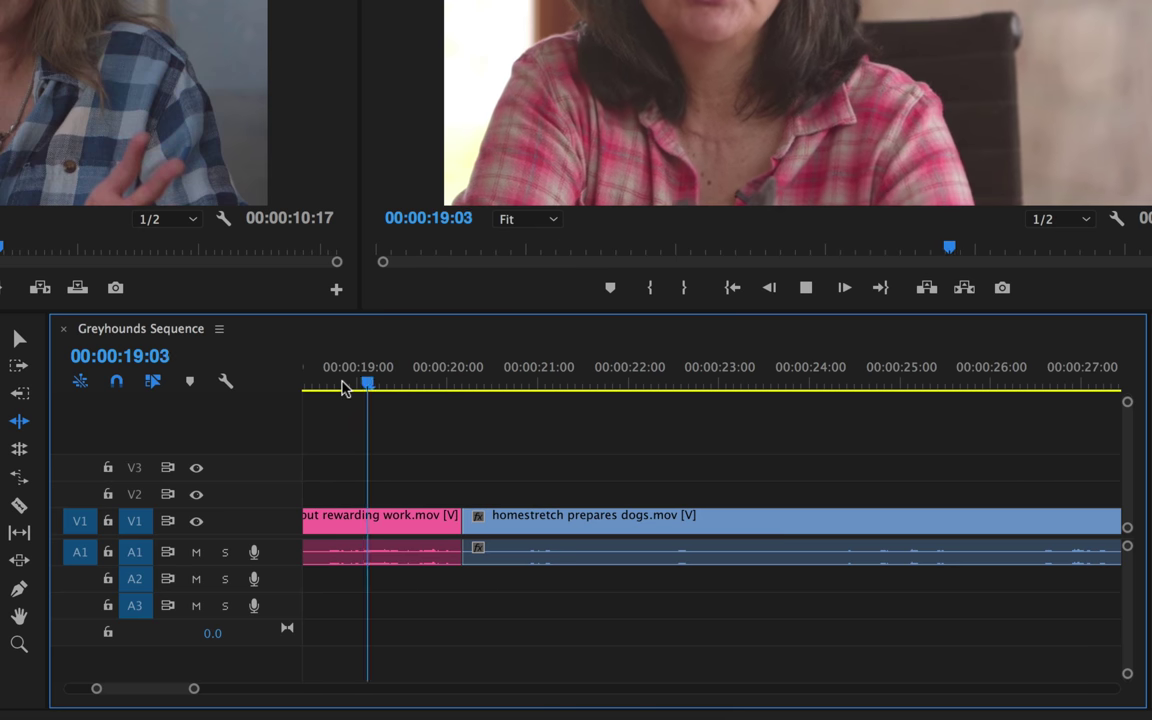
{"action": "key", "text": "space"}
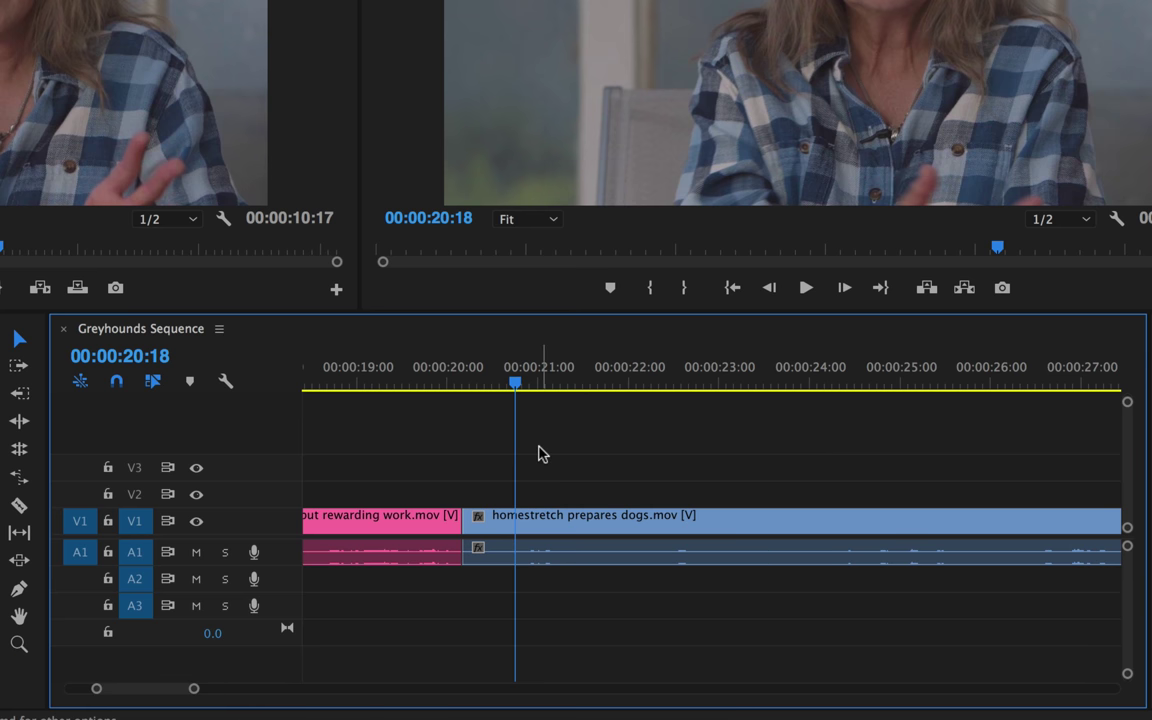
{"action": "key", "text": "backslash"}
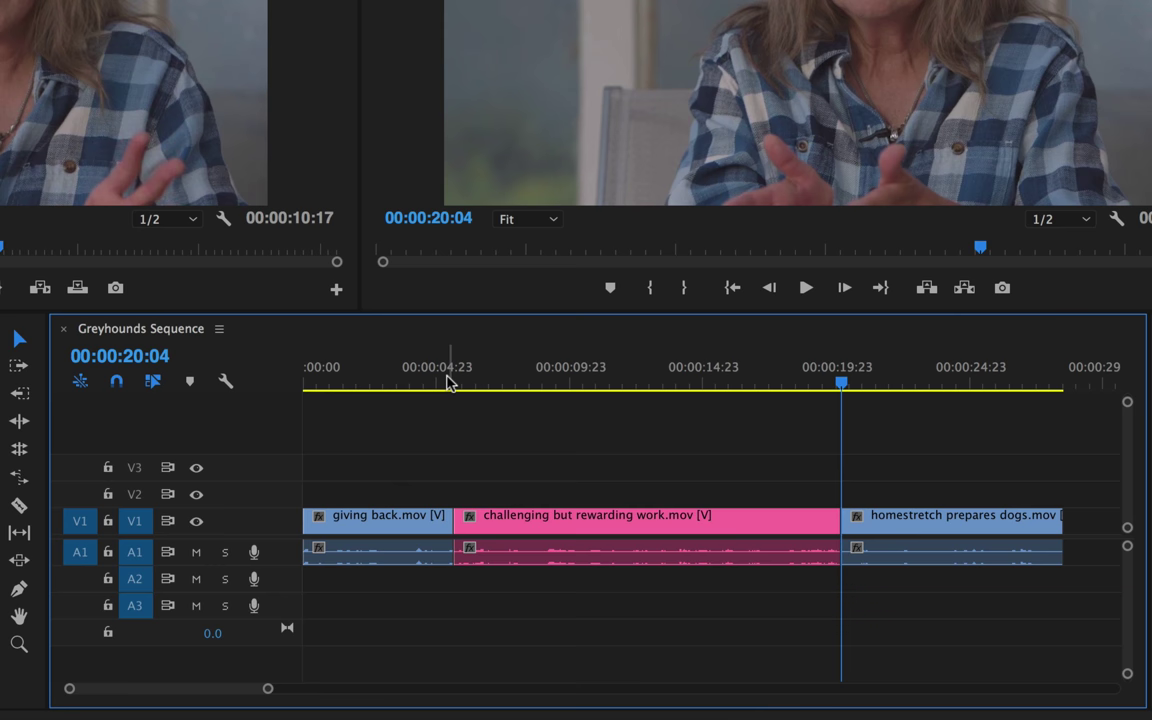
Play the middle clip from its start to 00:00:10:14, then zoom in around 00:00:07:17
{"action": "left_click_drag", "start_coordinate": [446, 383], "coordinate": [452, 383]}
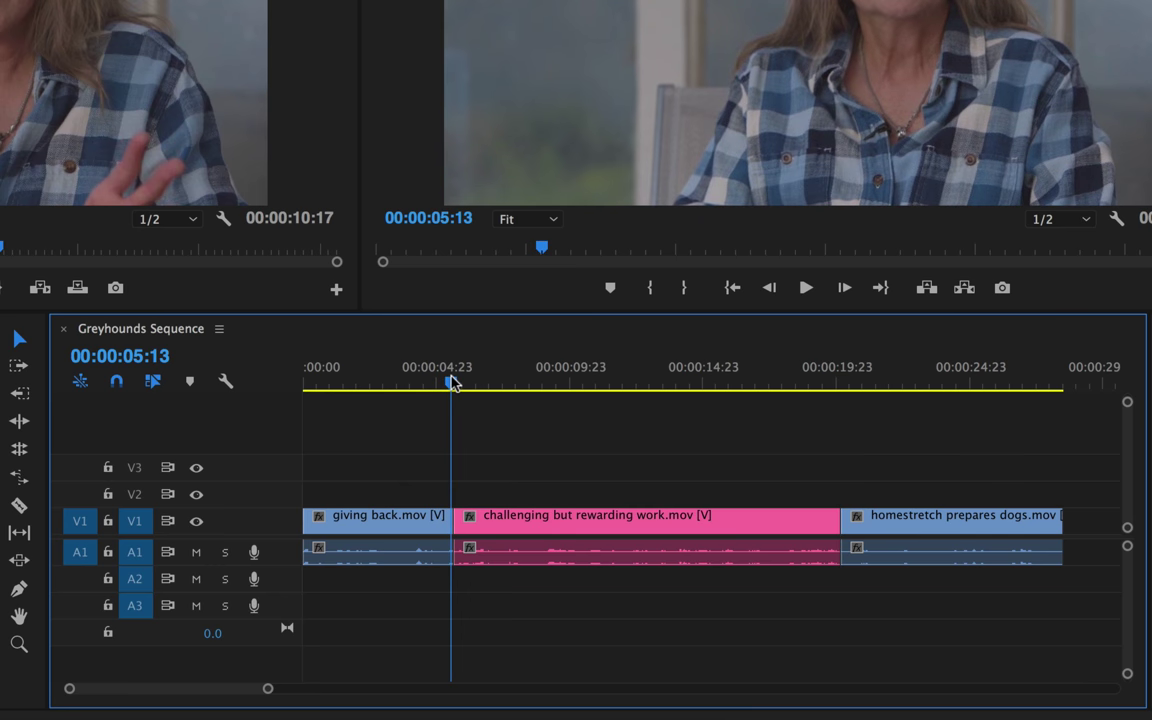
{"action": "key", "text": "space"}
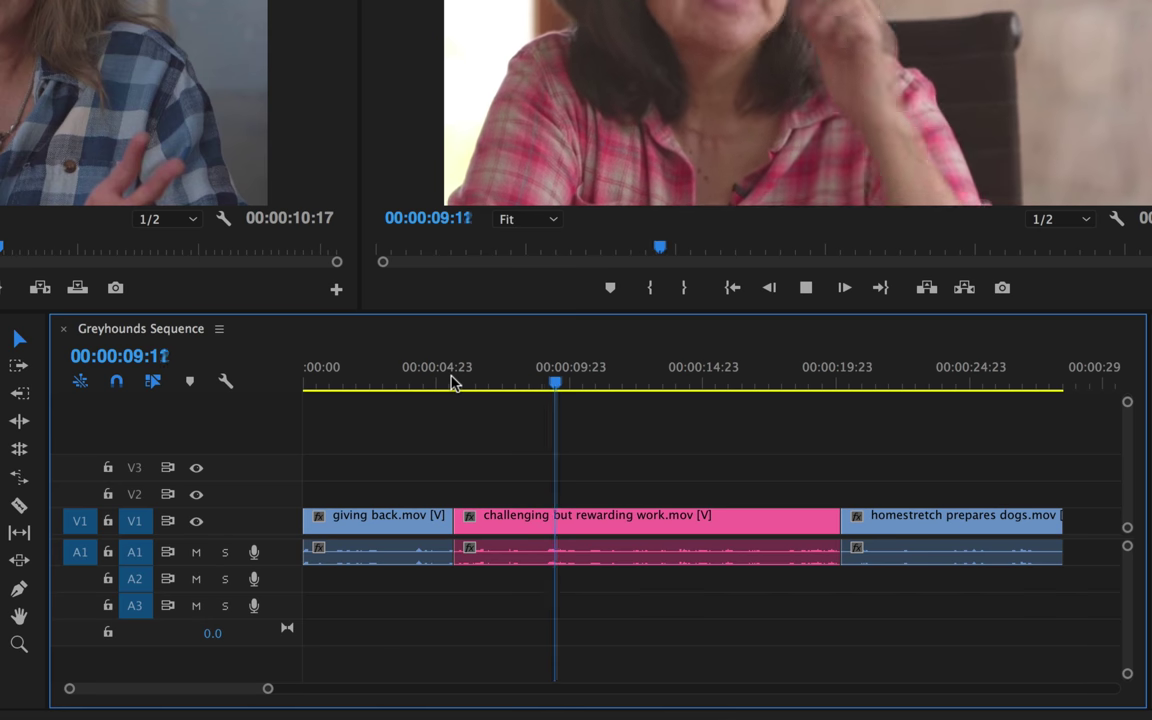
{"action": "key", "text": "space"}
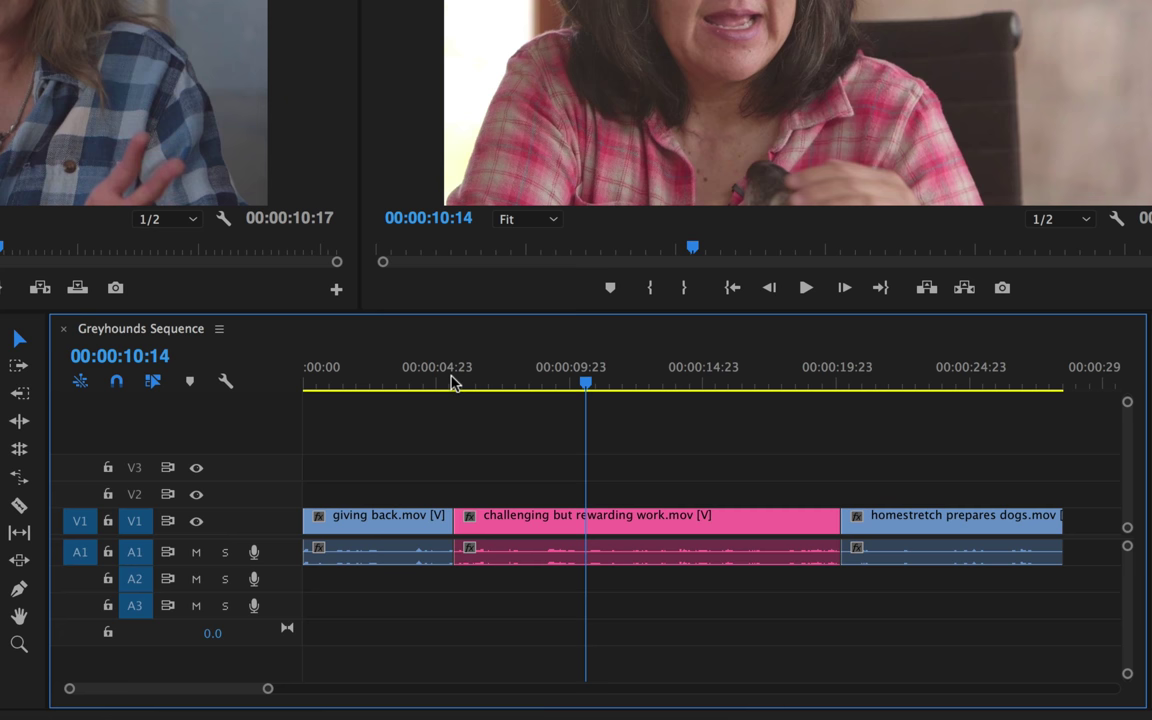
{"action": "left_click", "coordinate": [510, 384]}
{"action": "key", "text": "="}
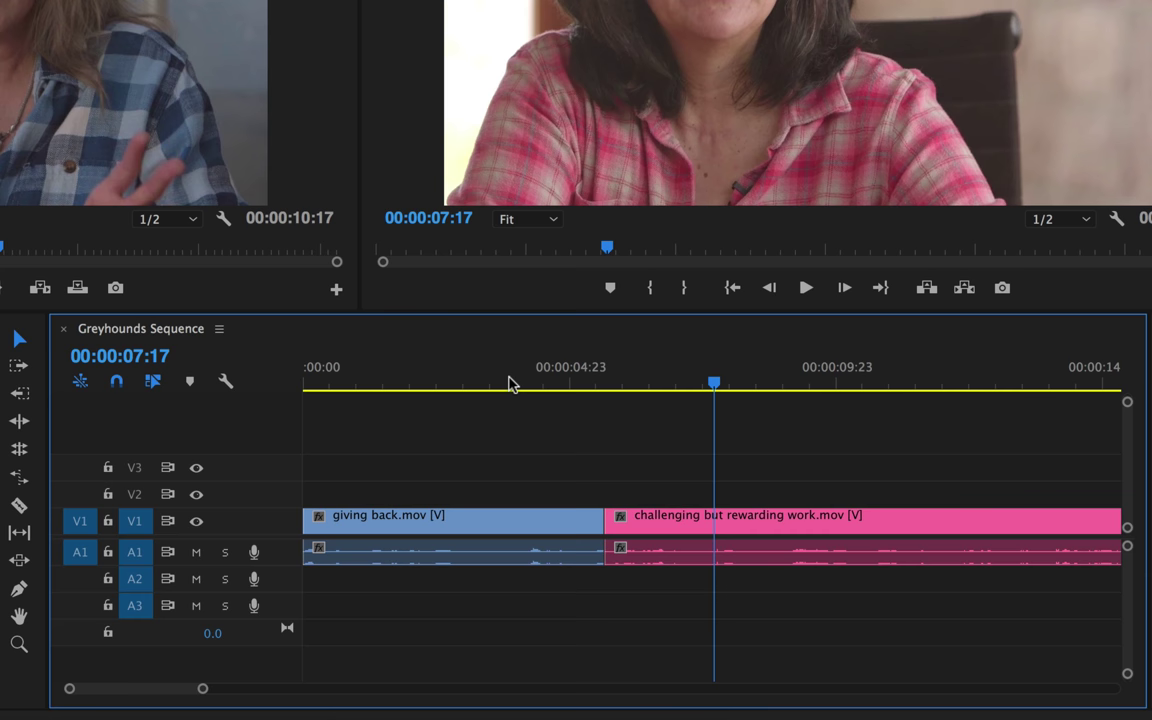
{"action": "key", "text": "="}
{"action": "scroll", "coordinate": [638, 465], "scroll_direction": "right", "scroll_amount": 5}
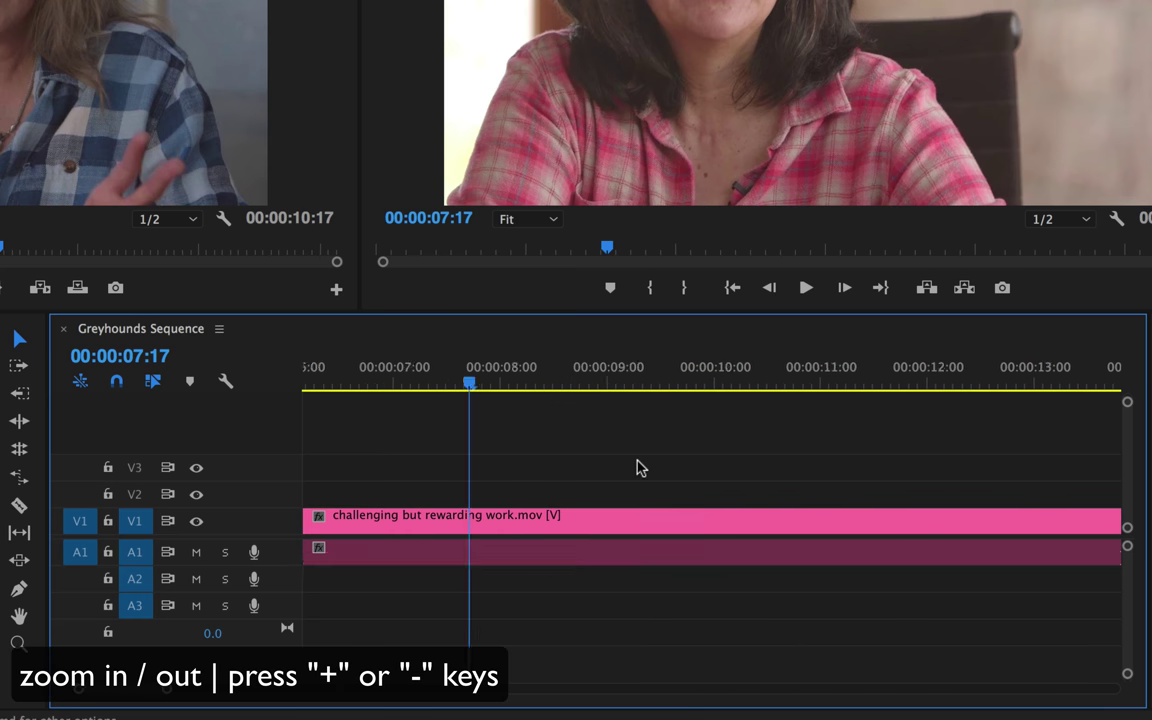
{"action": "scroll", "coordinate": [618, 467], "scroll_direction": "left", "scroll_amount": 5}
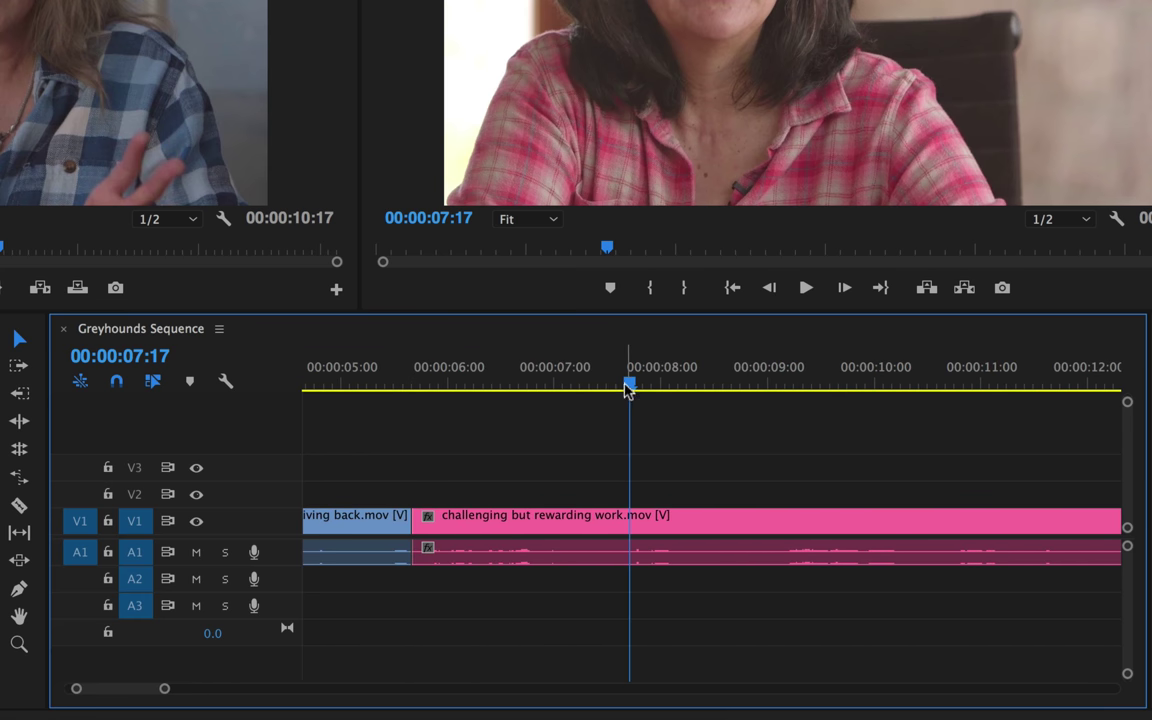
Replay the stretch up to 00:00:08:23 and park the playhead at 00:00:07:05
{"action": "left_click_drag", "start_coordinate": [626, 388], "coordinate": [457, 387]}
{"action": "key", "text": "space"}
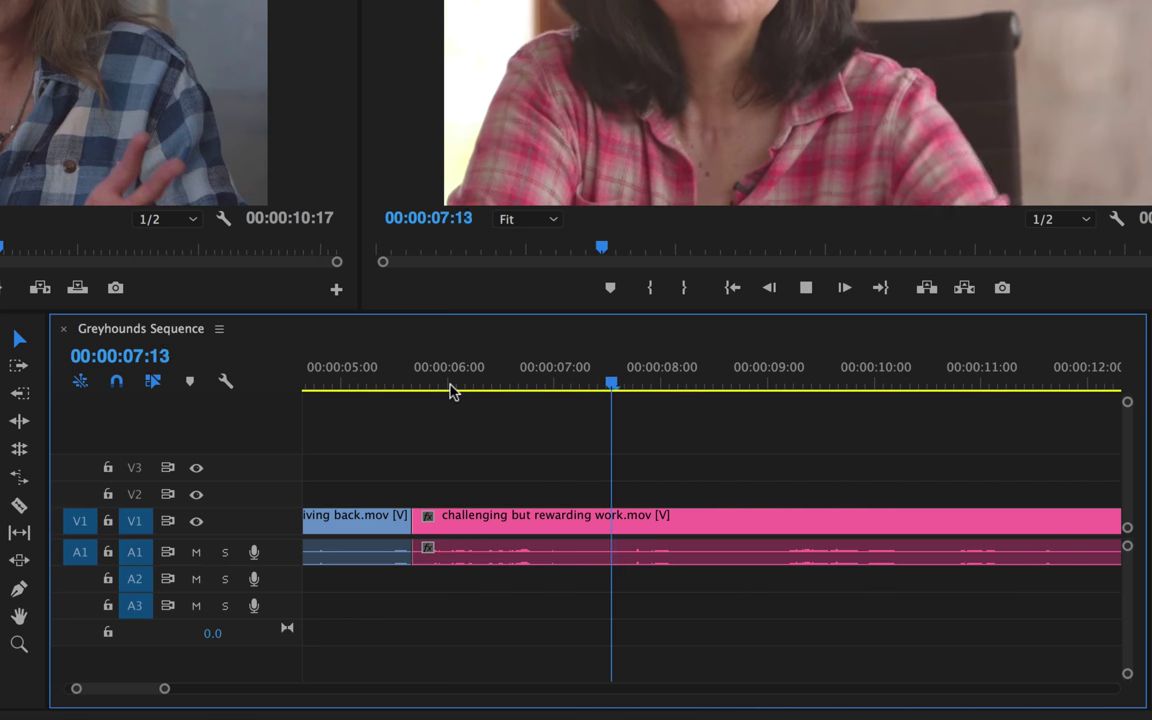
{"action": "key", "text": "space"}
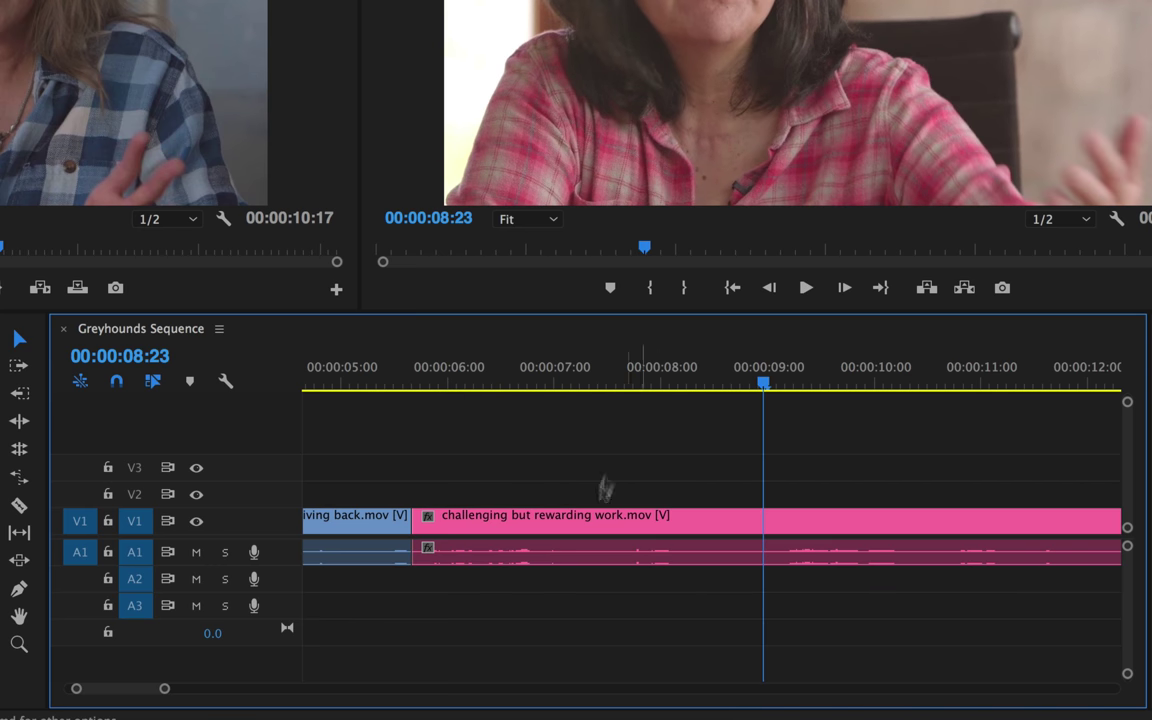
{"action": "key", "text": "equal"}
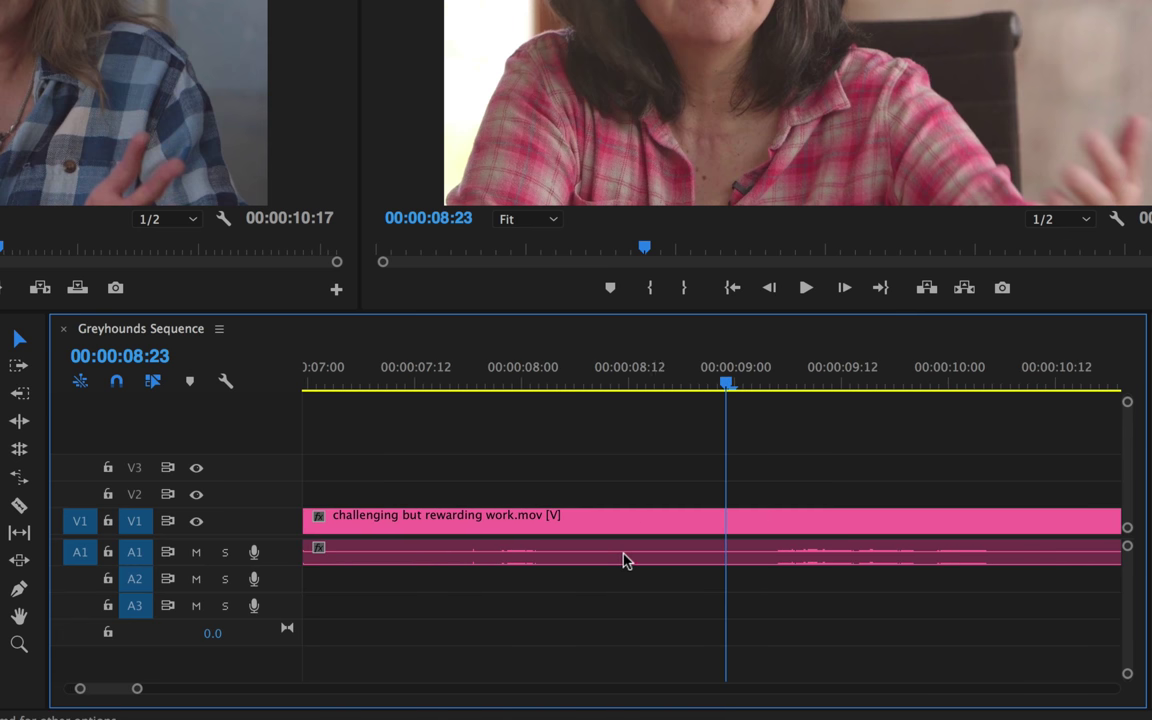
{"action": "key", "text": "minus"}
{"action": "left_click", "coordinate": [538, 378]}
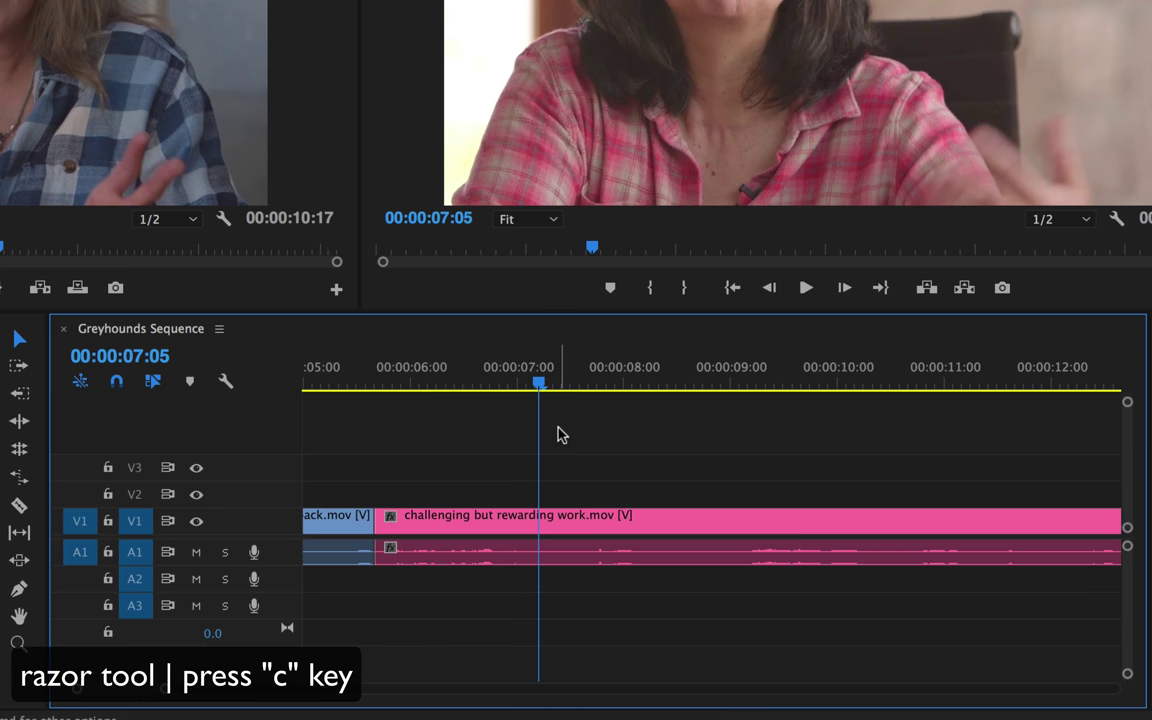
Switch to the Razor tool and locate the filler word's start at 00:00:07:14
{"action": "key", "text": "c"}
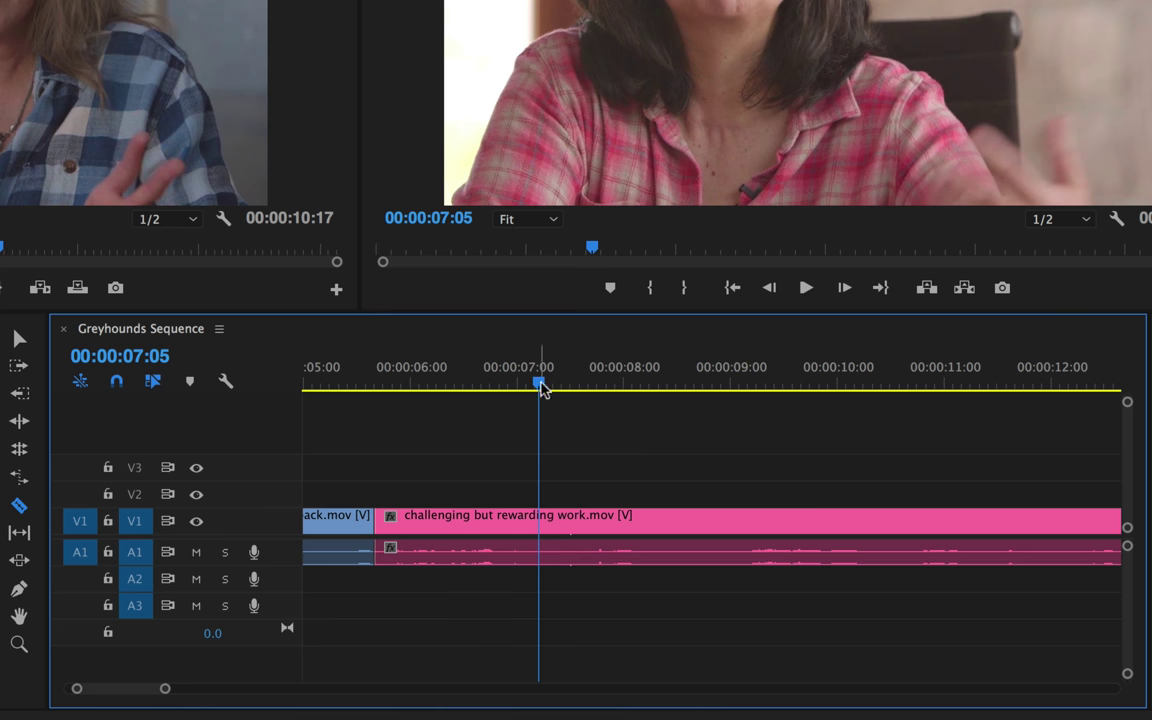
{"action": "left_click_drag", "start_coordinate": [539, 386], "coordinate": [422, 386]}
{"action": "key", "text": "space"}
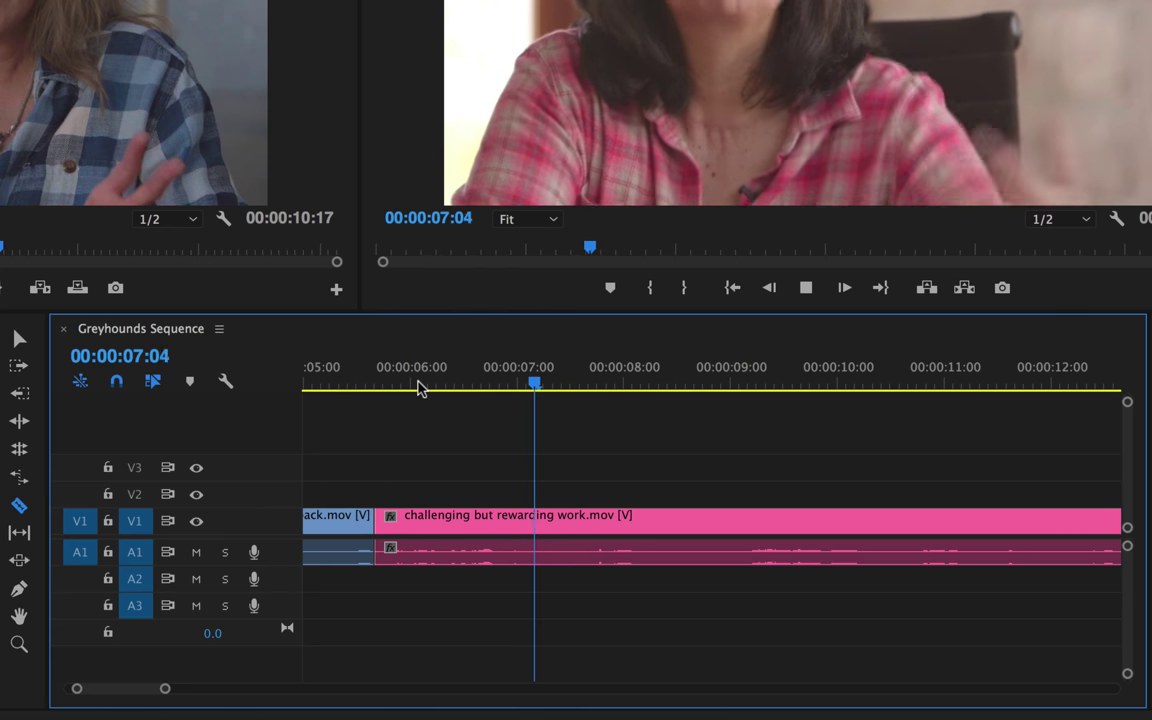
{"action": "key", "text": "space"}
{"action": "key", "text": "Left"}
{"action": "key", "text": "Left"}
{"action": "key", "text": "Left"}
{"action": "key", "text": "Left"}
{"action": "key", "text": "Left"}
{"action": "key", "text": "Left"}
{"action": "key", "text": "Left"}
{"action": "key", "text": "Left"}
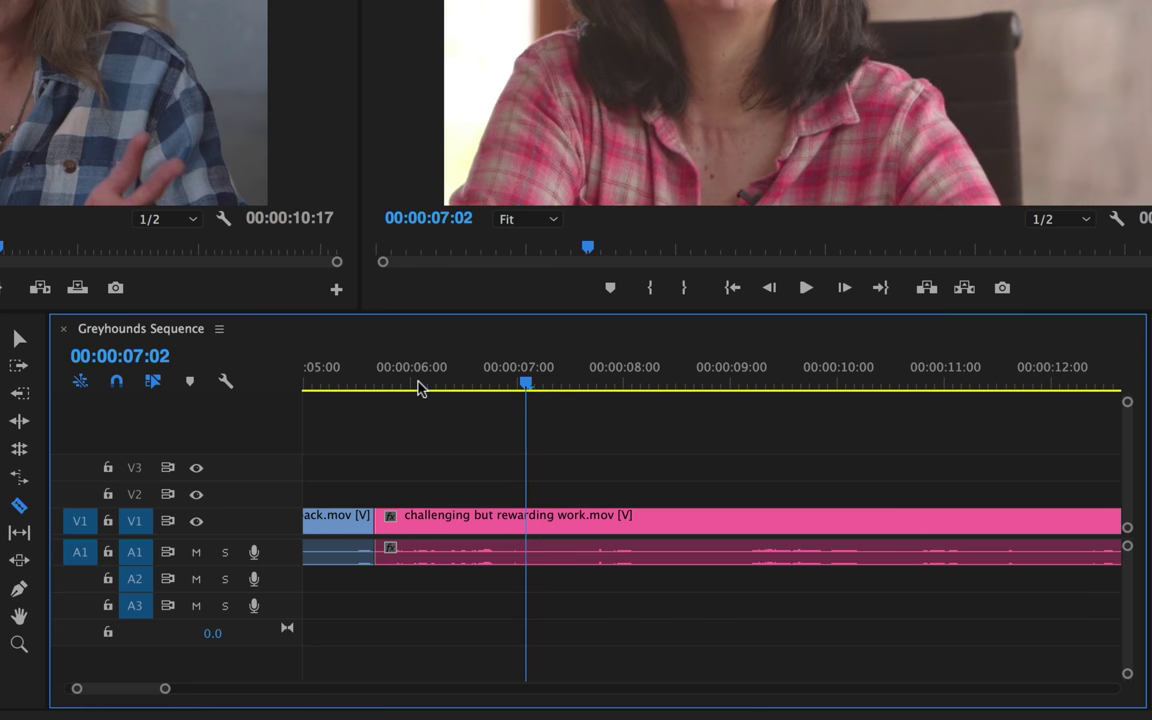
{"action": "key", "text": "Right"}
{"action": "key", "text": "Right"}
{"action": "key", "text": "Right"}
{"action": "key", "text": "Right"}
{"action": "key", "text": "Right"}
{"action": "key", "text": "Right"}
{"action": "key", "text": "Right"}
{"action": "key", "text": "Right"}
{"action": "key", "text": "Right"}
{"action": "key", "text": "Right"}
{"action": "key", "text": "Right"}
{"action": "key", "text": "Right"}
{"action": "key", "text": "Right"}
{"action": "key", "text": "Right"}
{"action": "key", "text": "Right"}
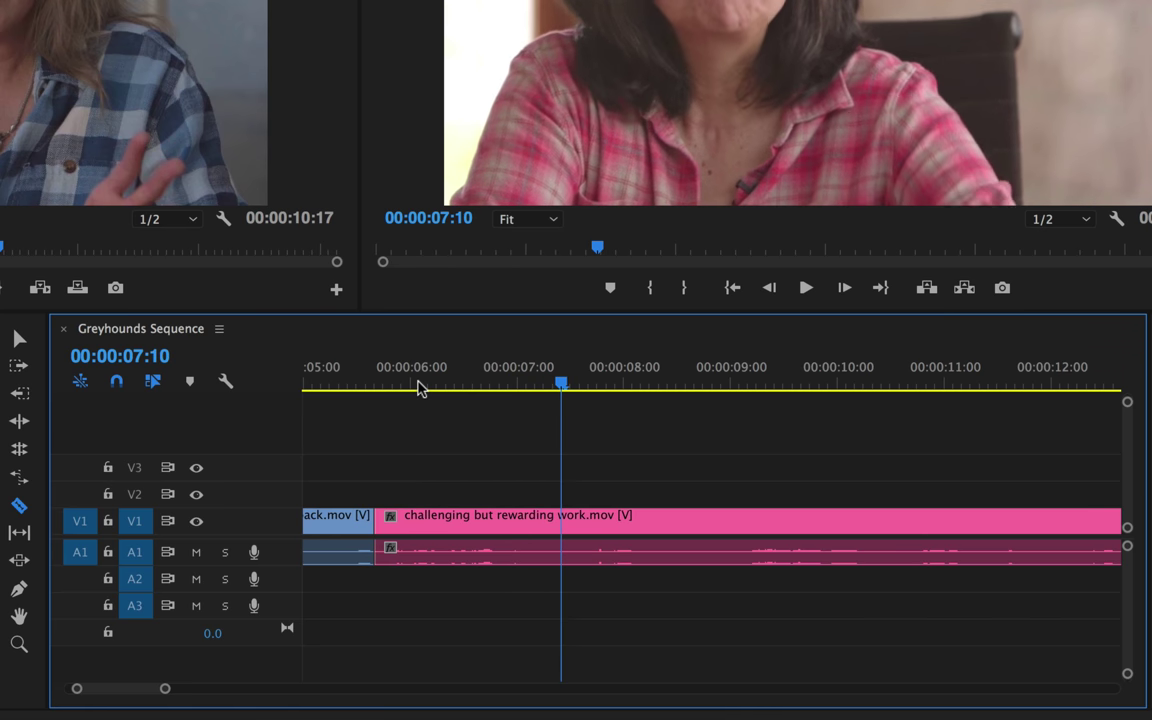
{"action": "key", "text": "Left"}
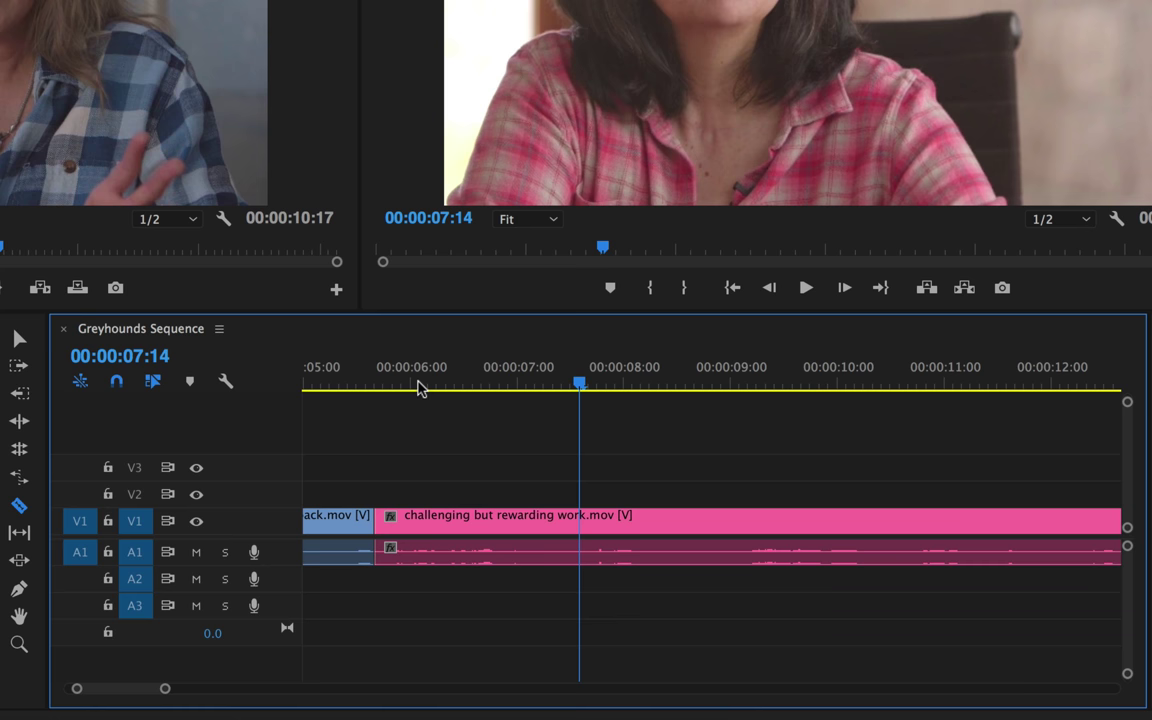
Razor the clip at 00:00:07:14 and again at 00:00:09:02 after the filler
{"action": "left_click", "coordinate": [584, 527]}
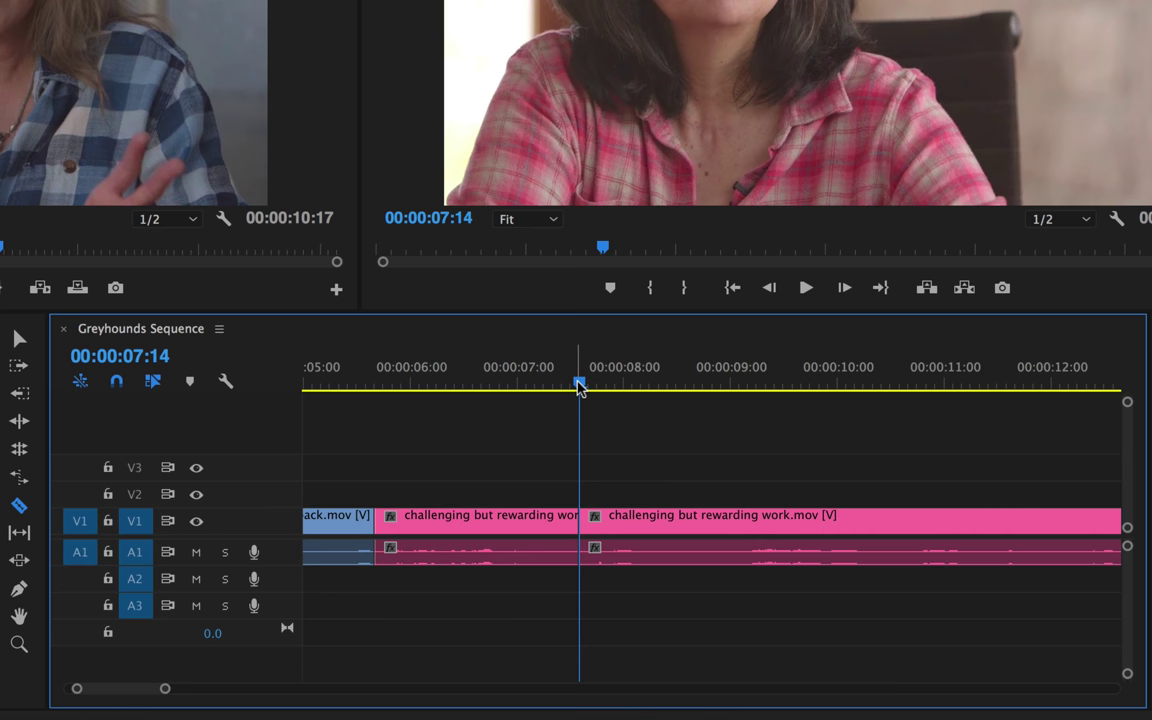
{"action": "key", "text": "space"}
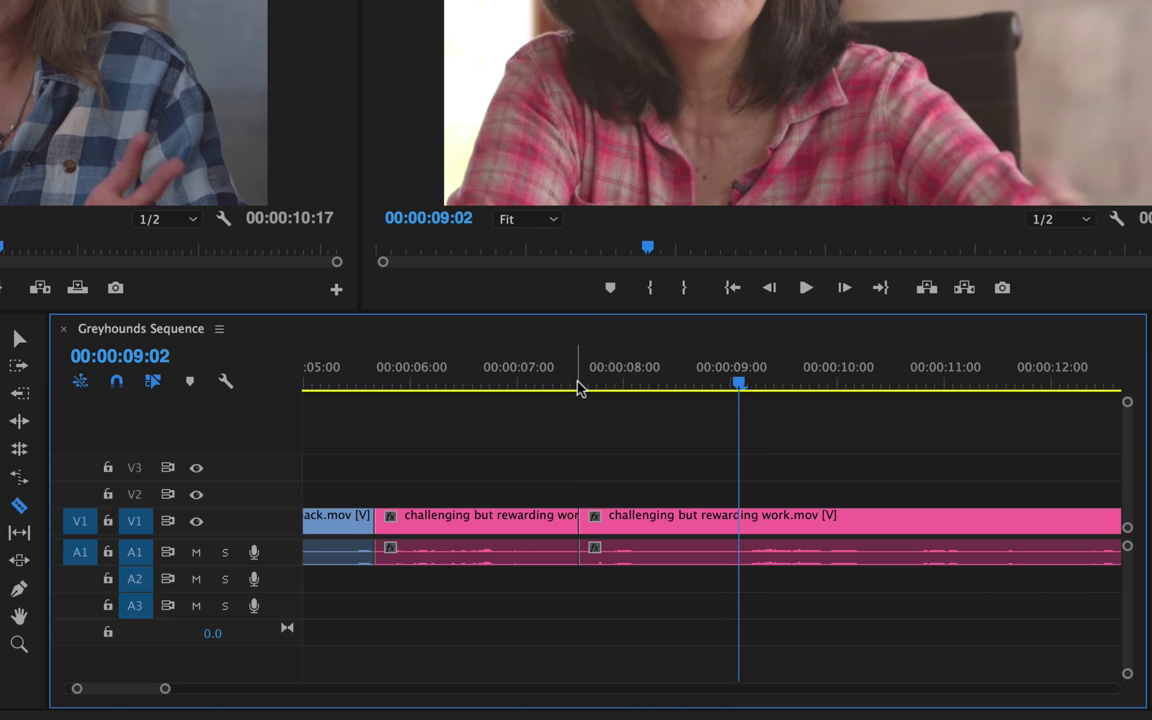
{"action": "left_click", "coordinate": [740, 522]}
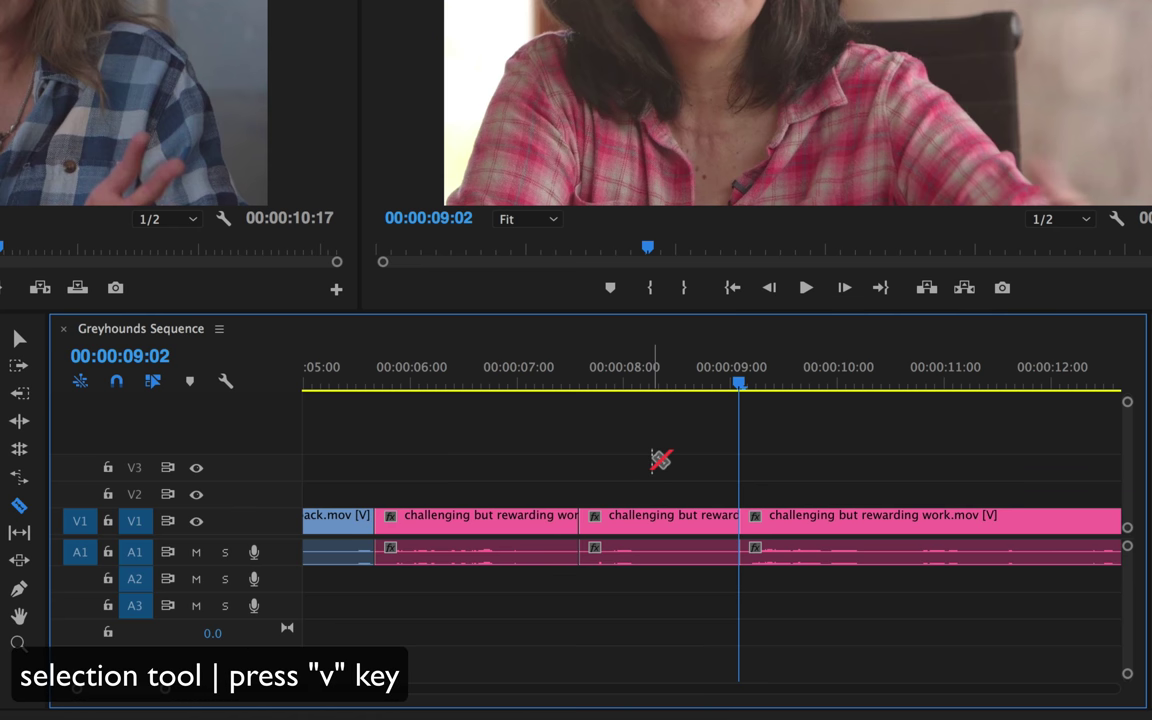
Ripple-delete the isolated filler piece and play back the edit from 00:00:05:17
{"action": "key", "text": "v"}
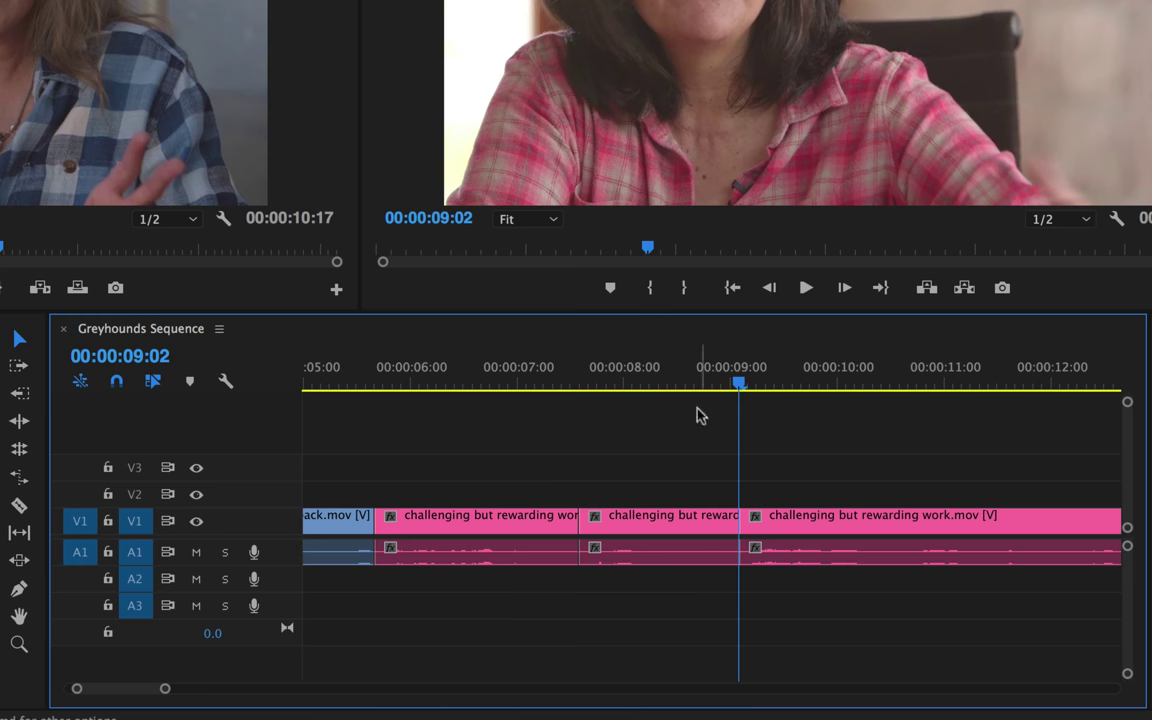
{"action": "left_click", "coordinate": [668, 376]}
{"action": "left_click", "coordinate": [668, 521]}
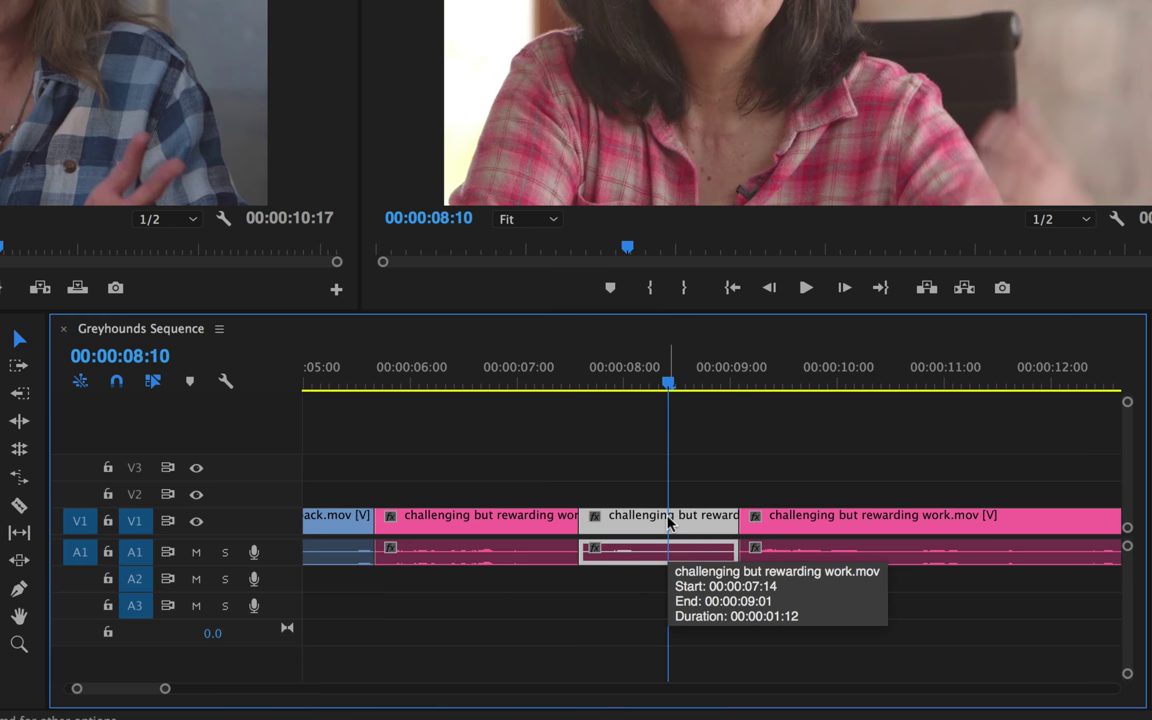
{"action": "key", "text": "alt+Delete"}
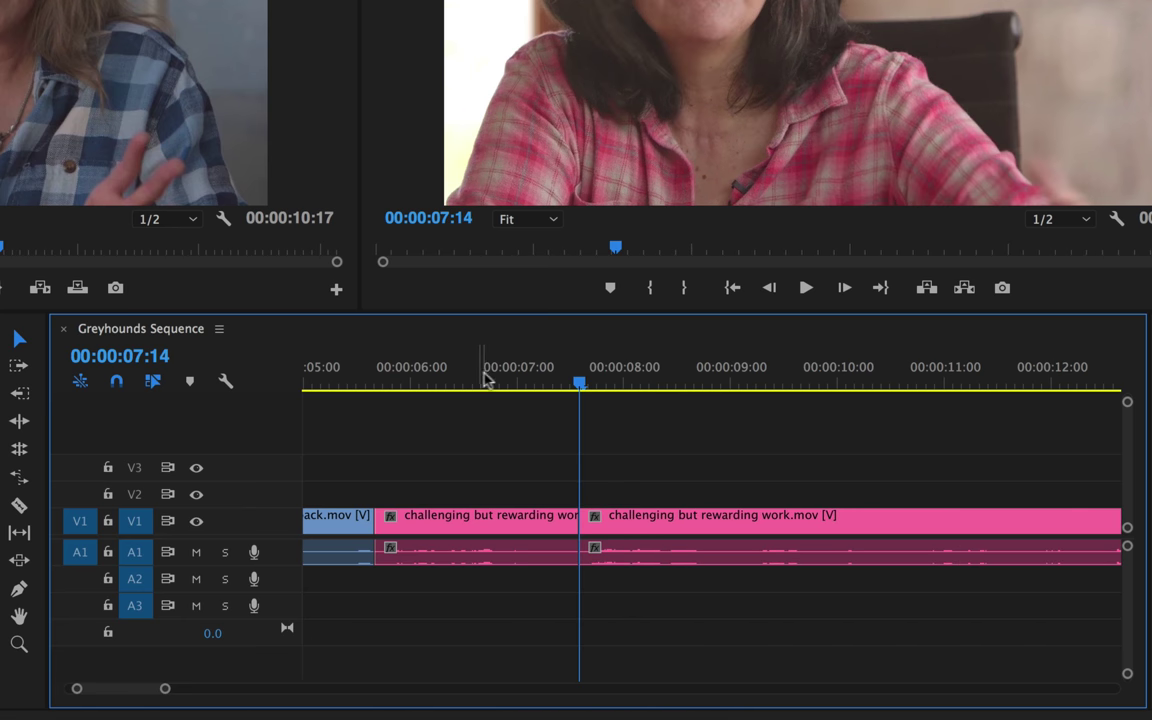
{"action": "left_click", "coordinate": [380, 378]}
{"action": "key", "text": "space"}
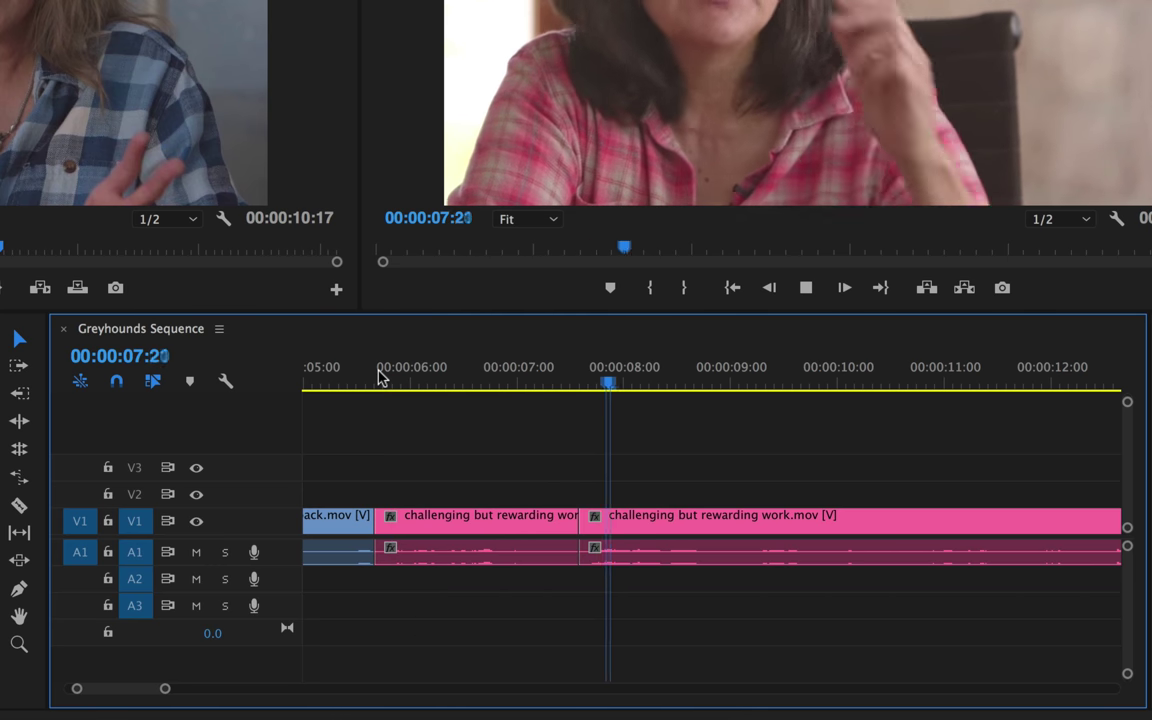
{"action": "key", "text": "space"}
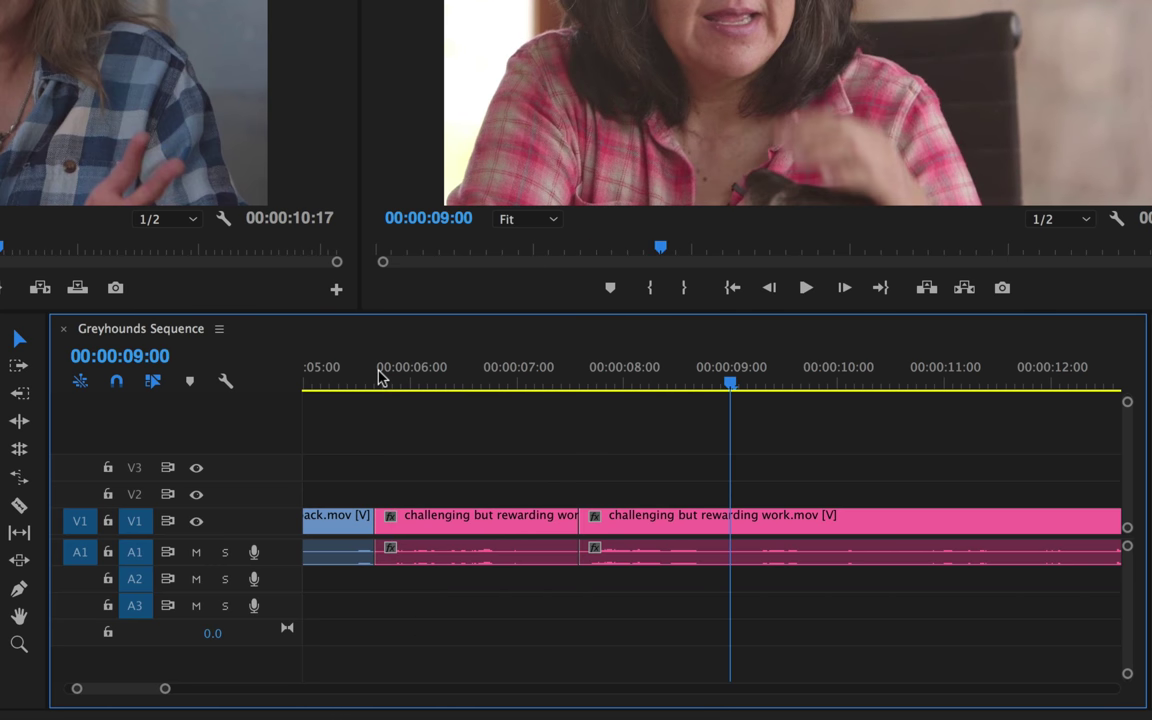
Locate the trailing sniff, settling the playhead at 00:00:07:03 just before it
{"action": "left_click", "coordinate": [513, 388]}
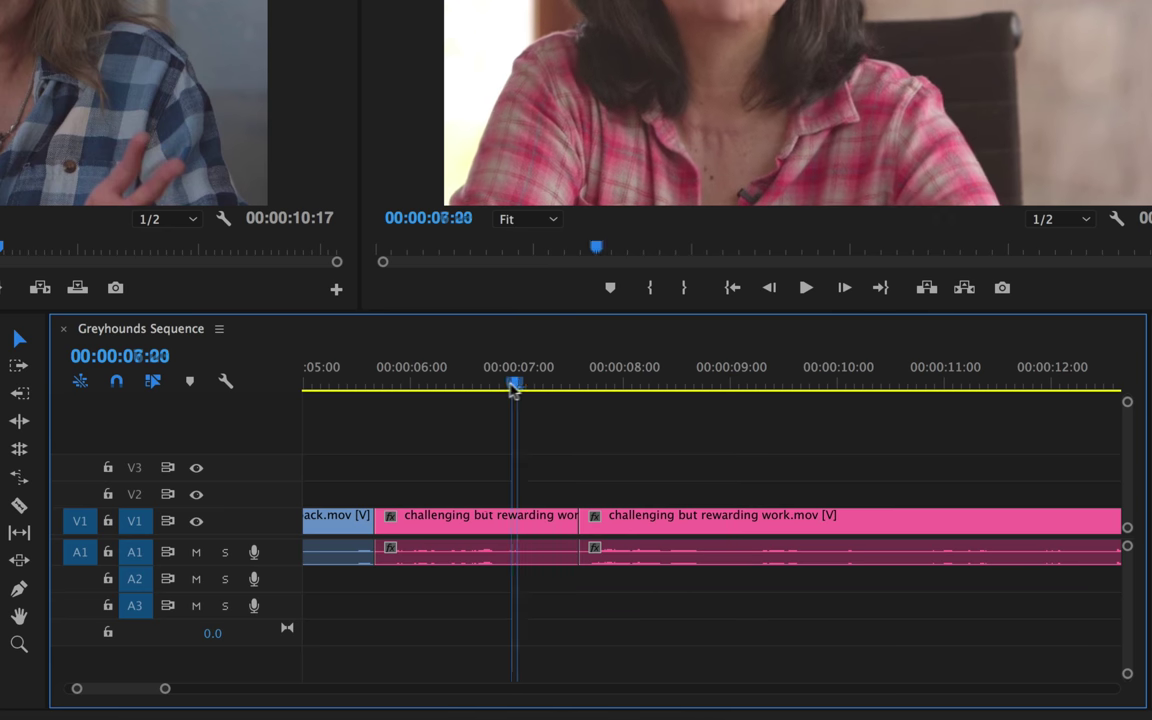
{"action": "left_click_drag", "start_coordinate": [513, 388], "coordinate": [460, 388]}
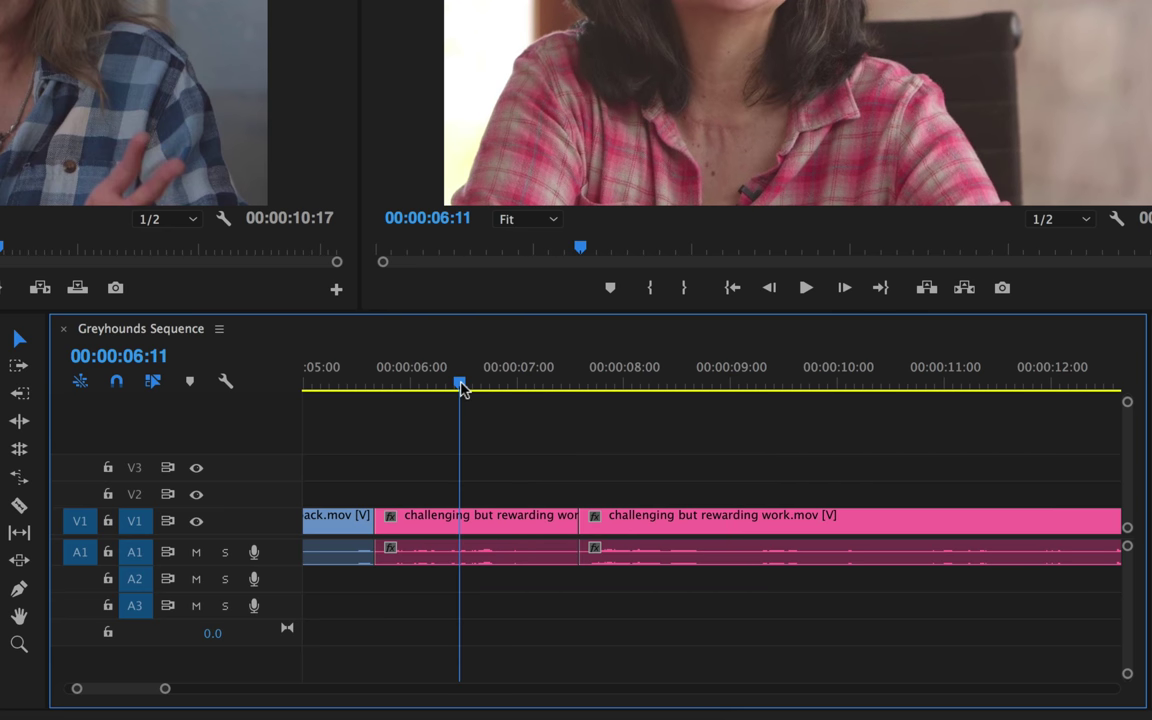
{"action": "key", "text": "space"}
{"action": "key", "text": "space"}
{"action": "key", "text": "Right"}
{"action": "key", "text": "Left"}
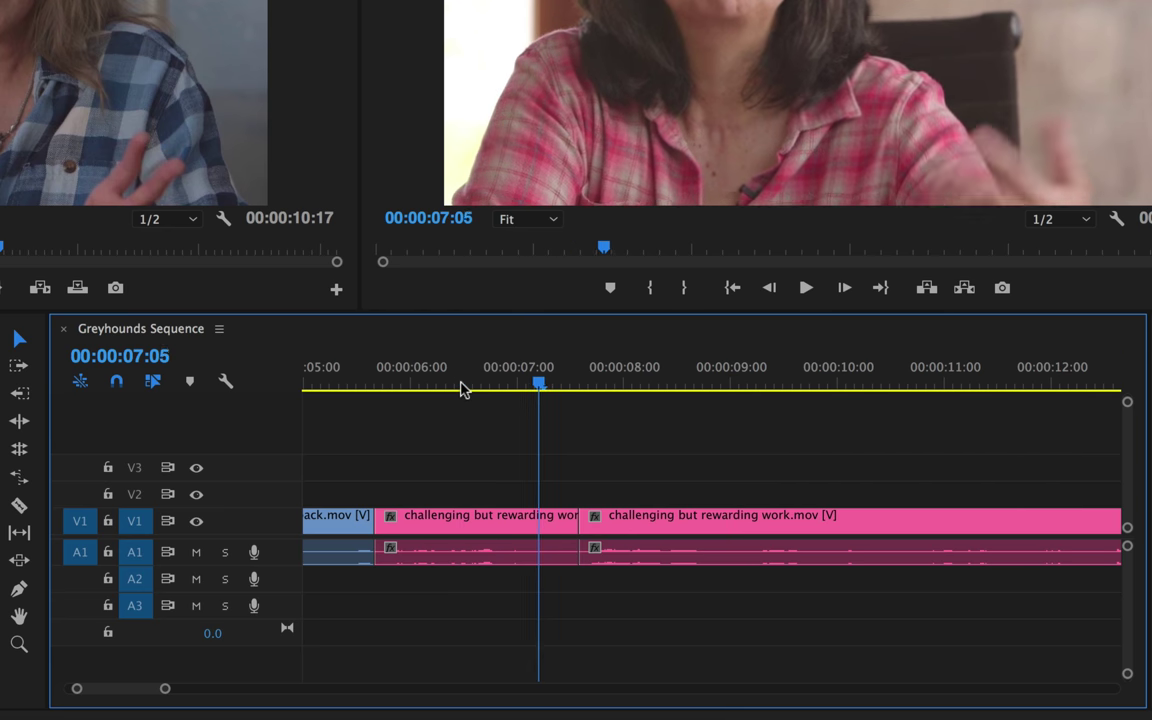
{"action": "key", "text": "Left"}
{"action": "key", "text": "Left"}
{"action": "key", "text": "Left"}
{"action": "key", "text": "Right"}
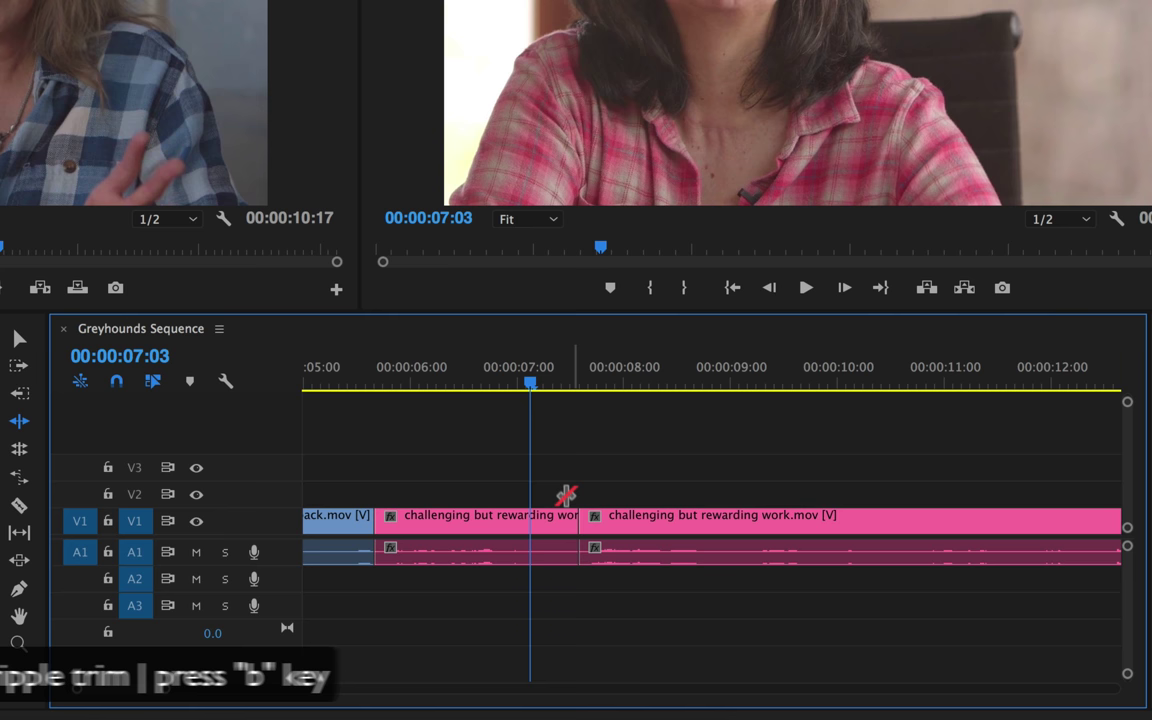
Ripple-trim 8 frames of sniff off the first piece's end, then review playback from 00:00:05:15
{"action": "key", "text": "b"}
{"action": "left_click_drag", "start_coordinate": [569, 519], "coordinate": [523, 527]}
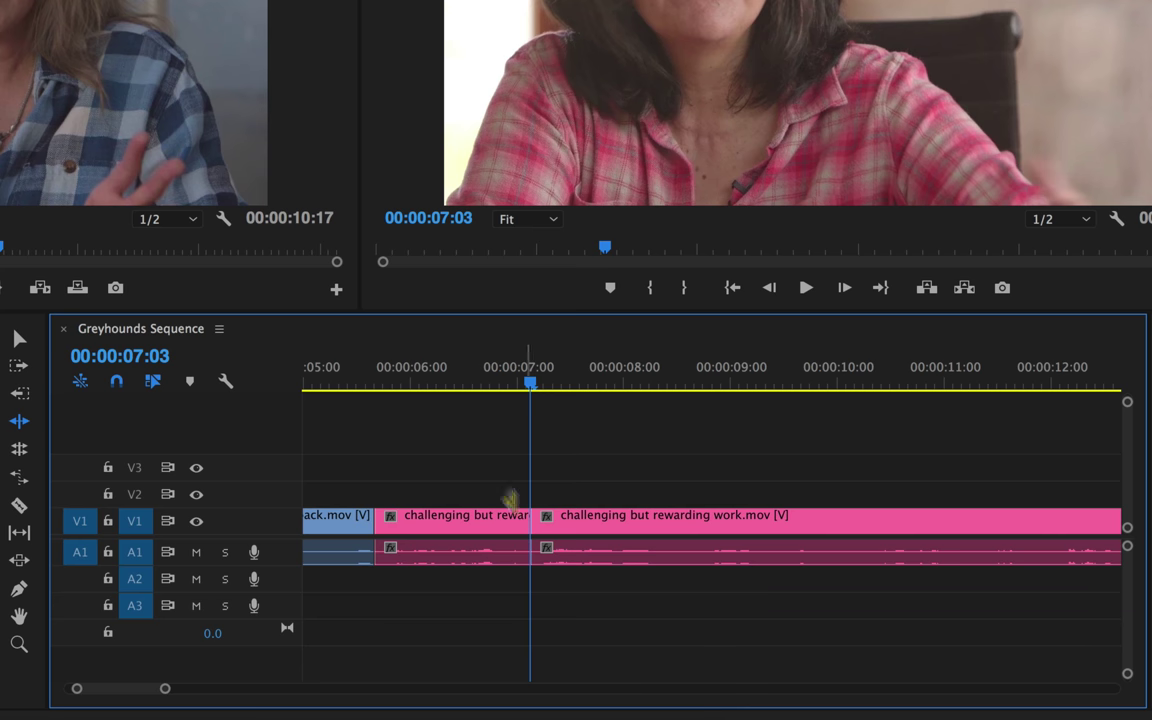
{"action": "key", "text": "v"}
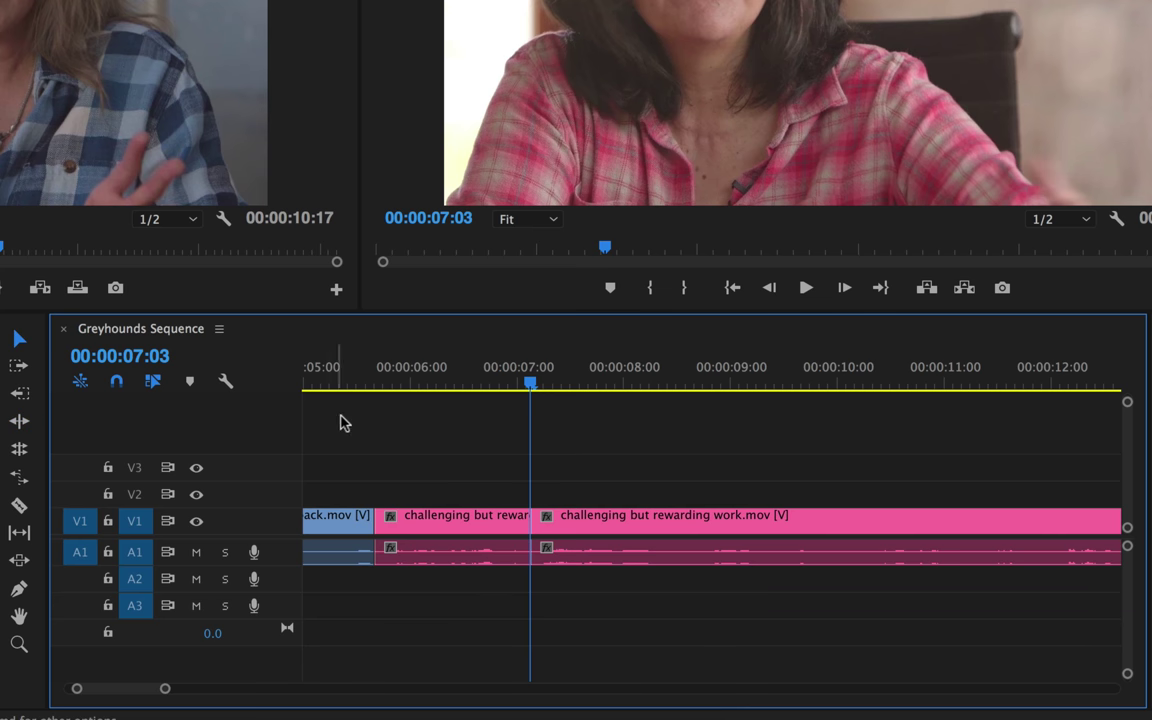
{"action": "left_click", "coordinate": [373, 377]}
{"action": "key", "text": "space"}
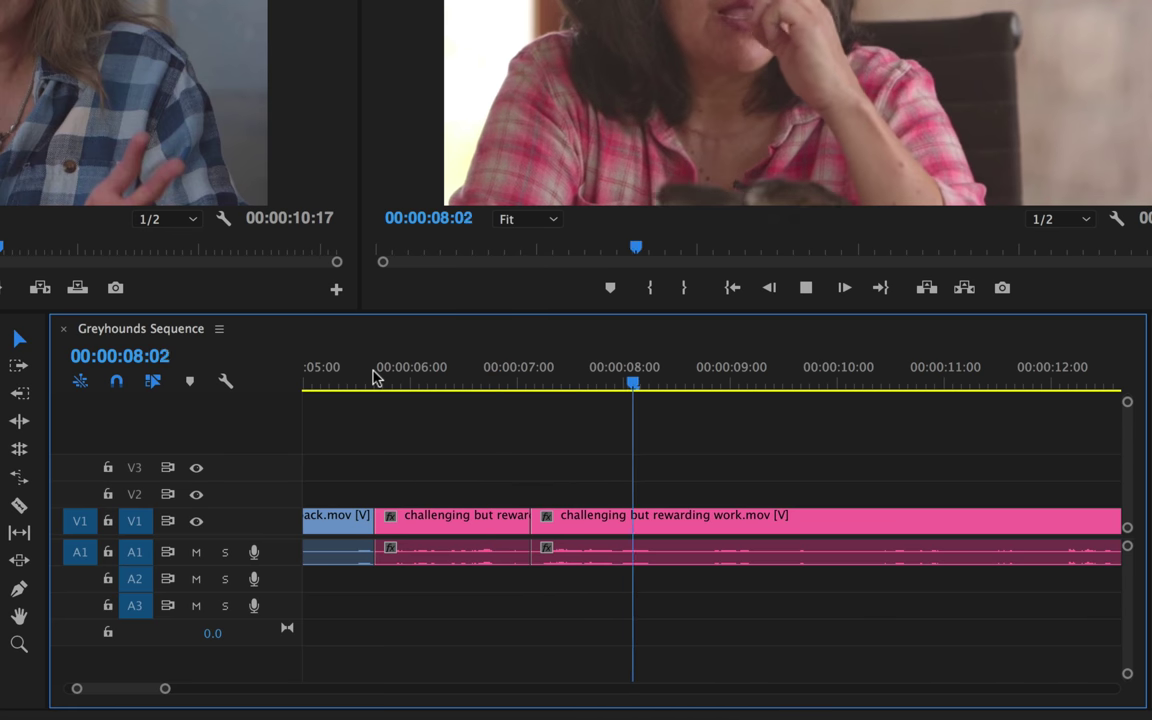
{"action": "key", "text": "space"}
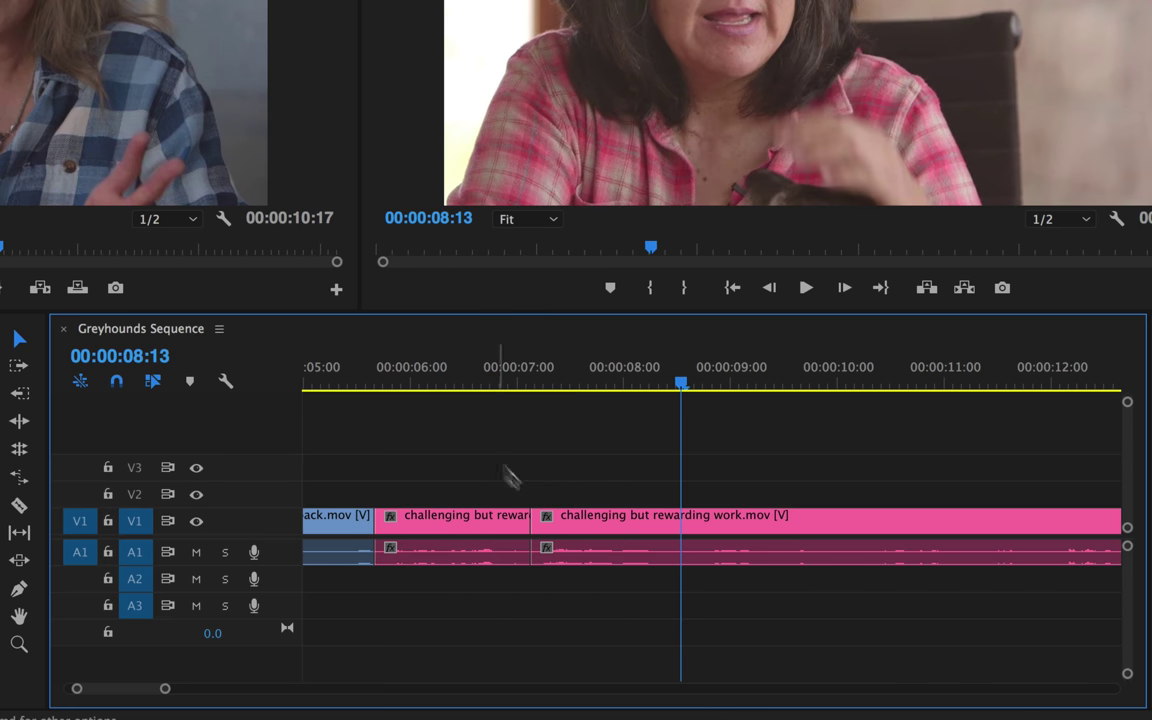